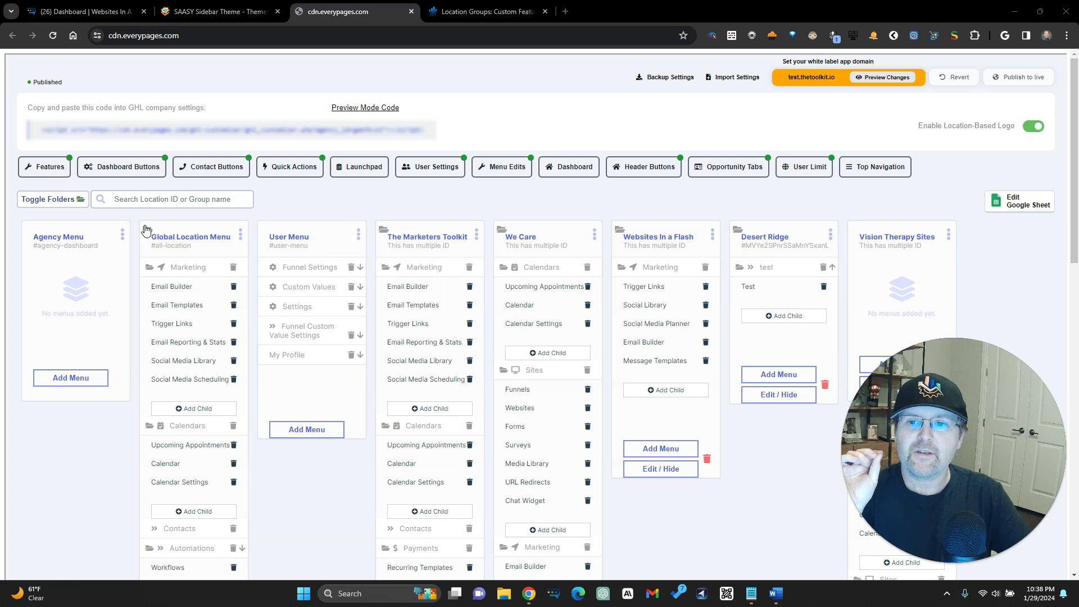
Open the Location Groups: Custom Features per Location and Level help article and look over its introduction.
mouse_move(196, 239)
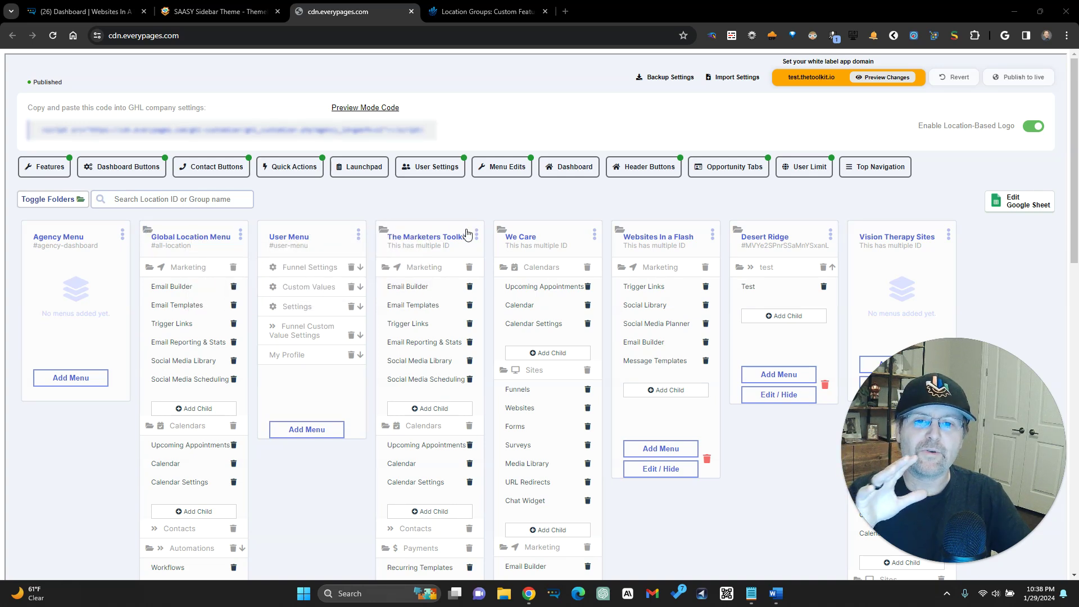
click(483, 7)
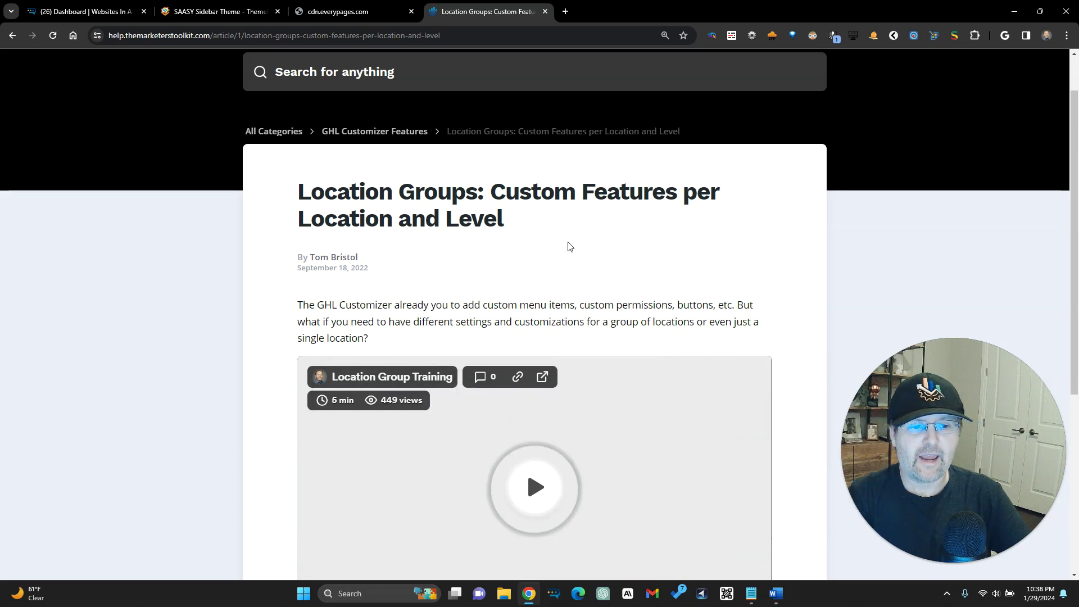
scroll(568, 246, down, 1)
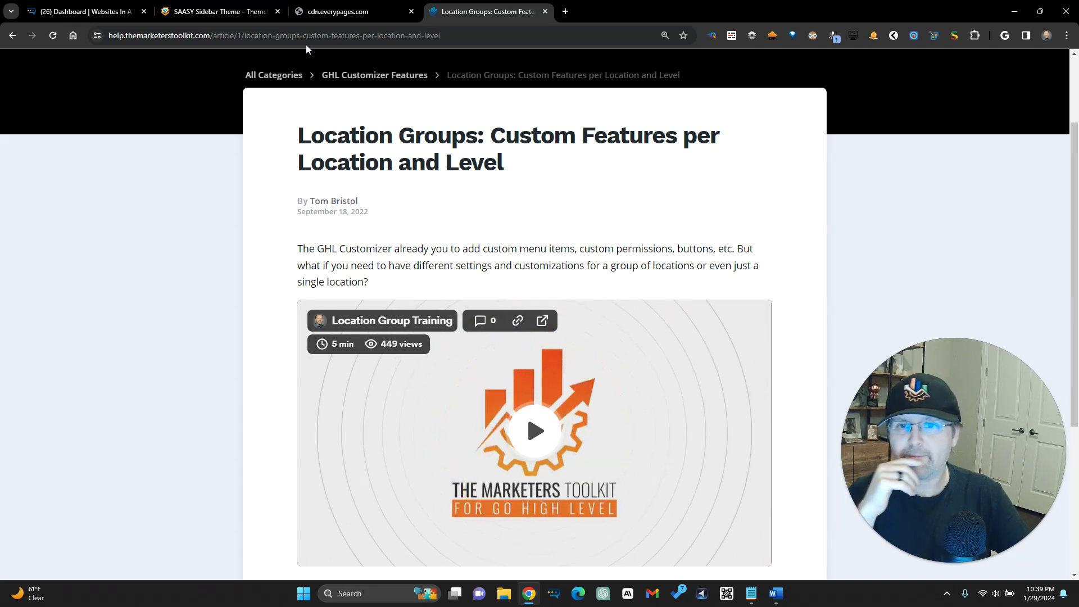
Compare the theme builder's location group list with the location groups set up in the customizer.
click(255, 13)
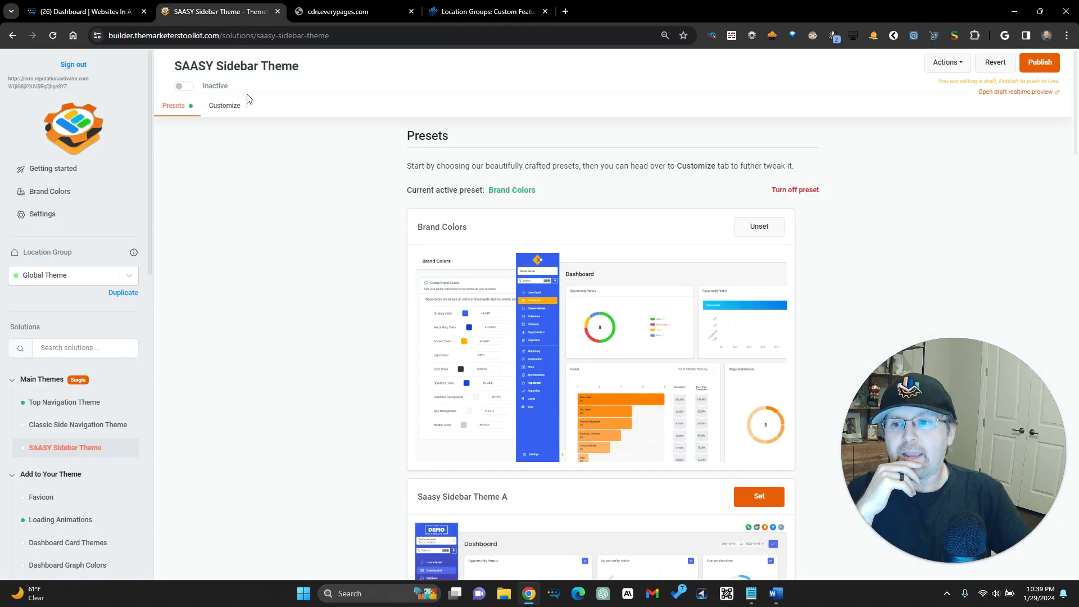
click(38, 281)
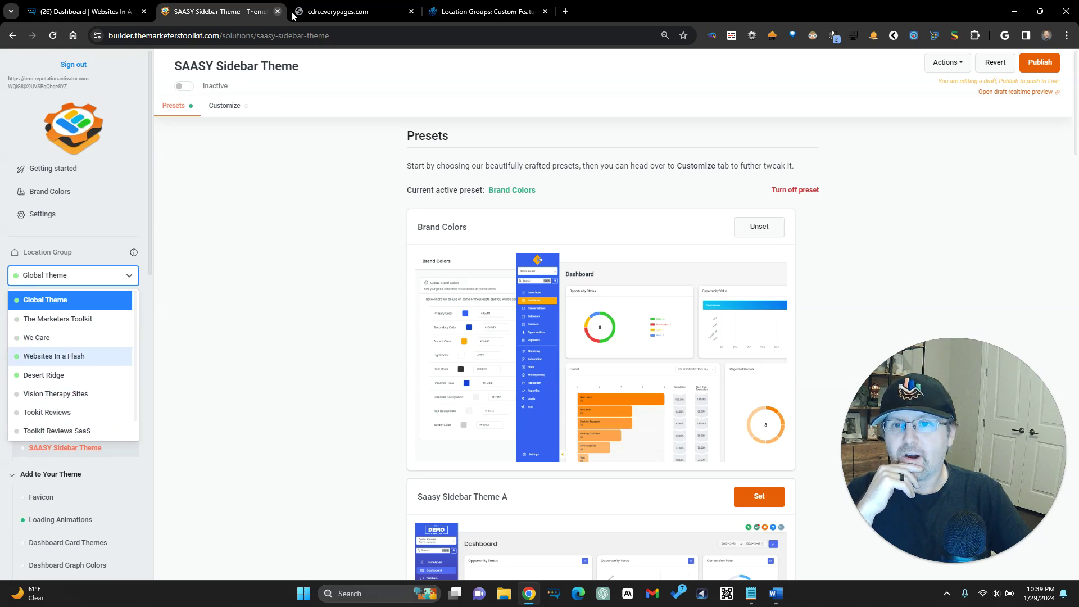
click(336, 12)
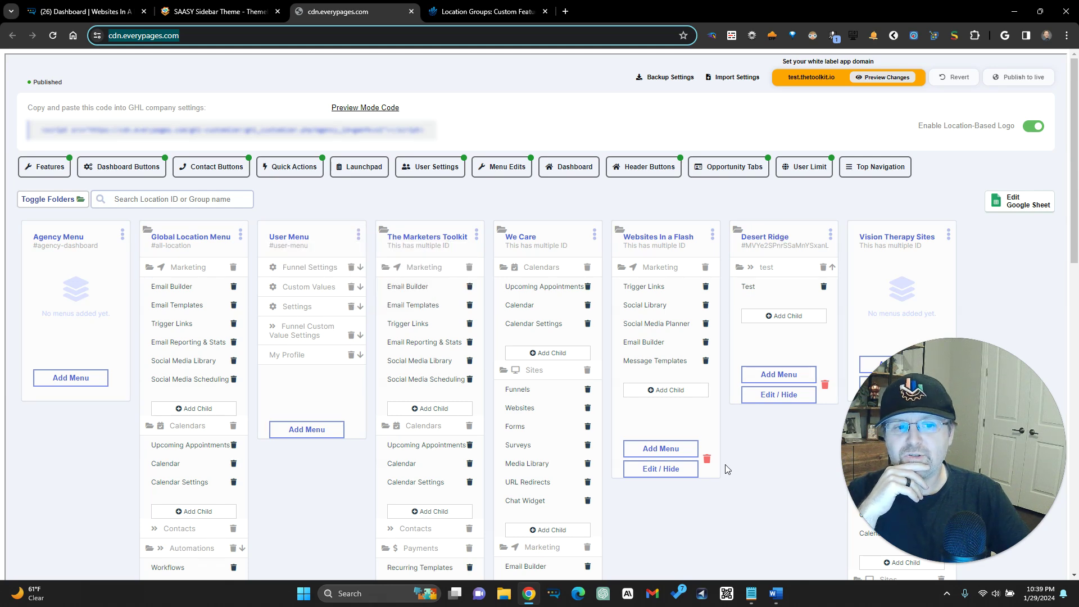
scroll(786, 365, down, 4)
scroll(821, 337, up, 4)
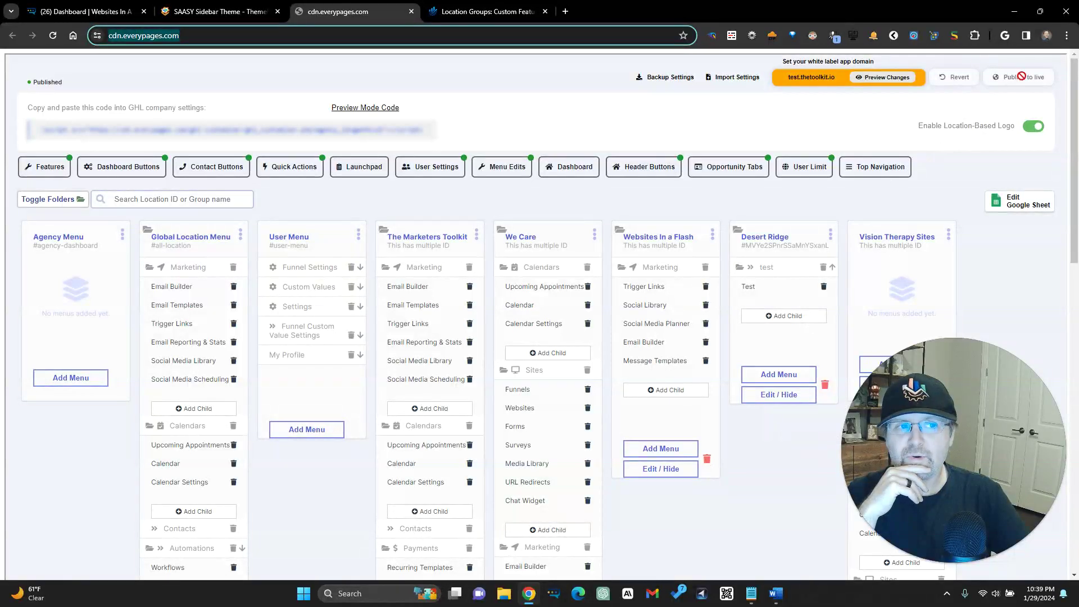
Select the Websites In a Flash location group in the theme builder and view that sub-account's CRM dashboard.
click(207, 8)
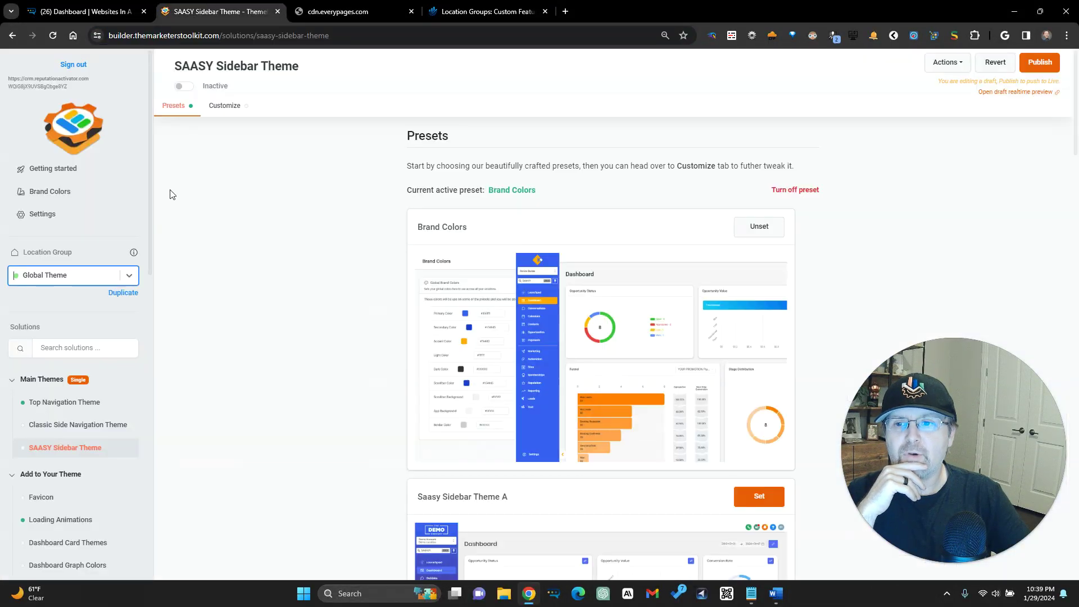
click(122, 278)
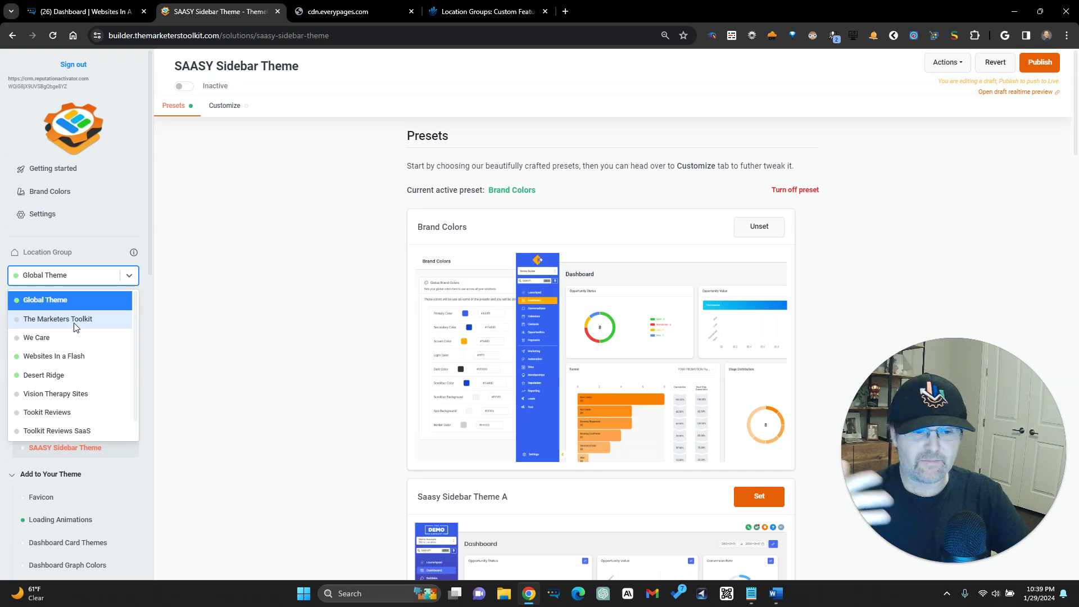
click(73, 357)
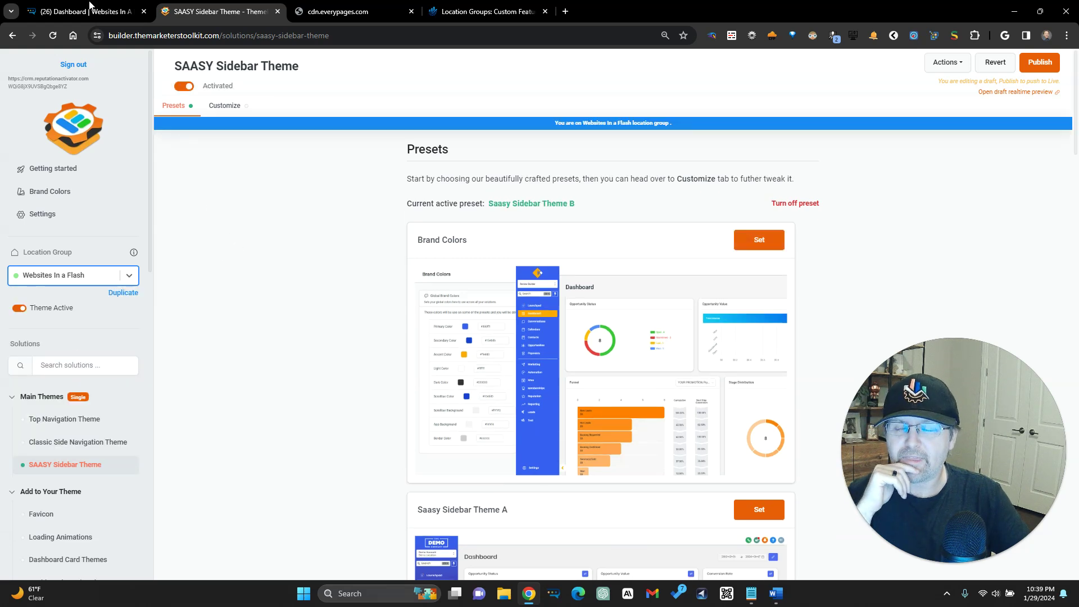
click(104, 12)
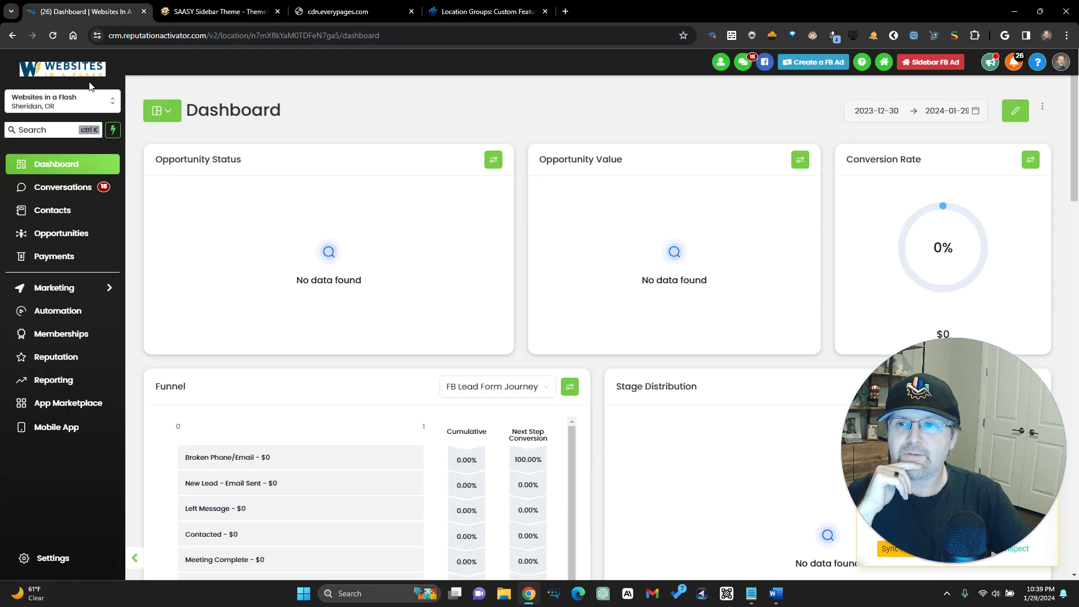
Switch the CRM to The Marketer's Toolkit sub-account and set the theme builder's location group to Global Theme.
click(84, 110)
click(245, 191)
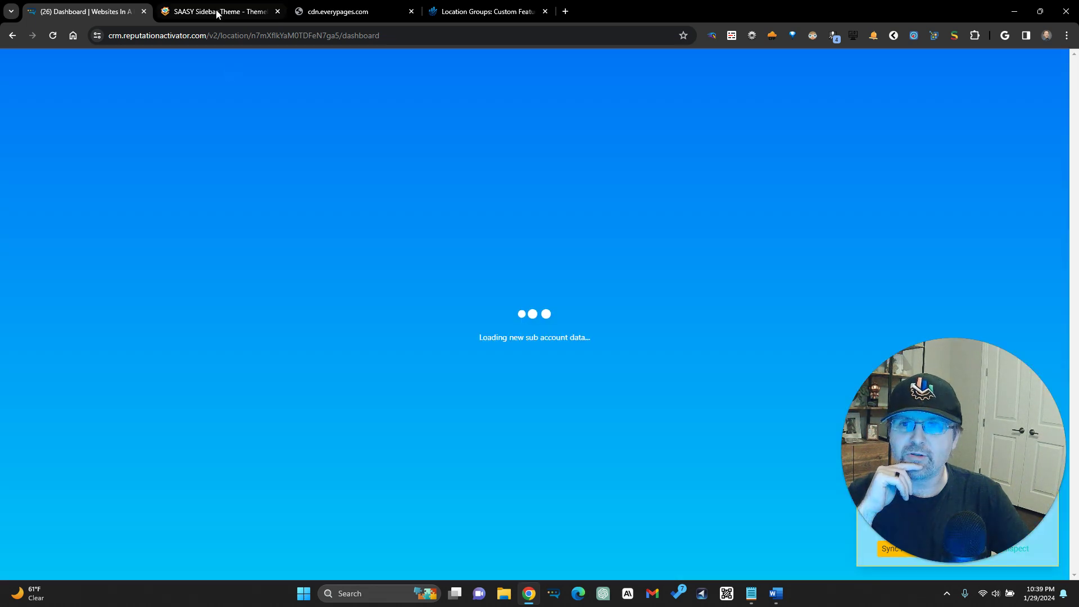
click(216, 12)
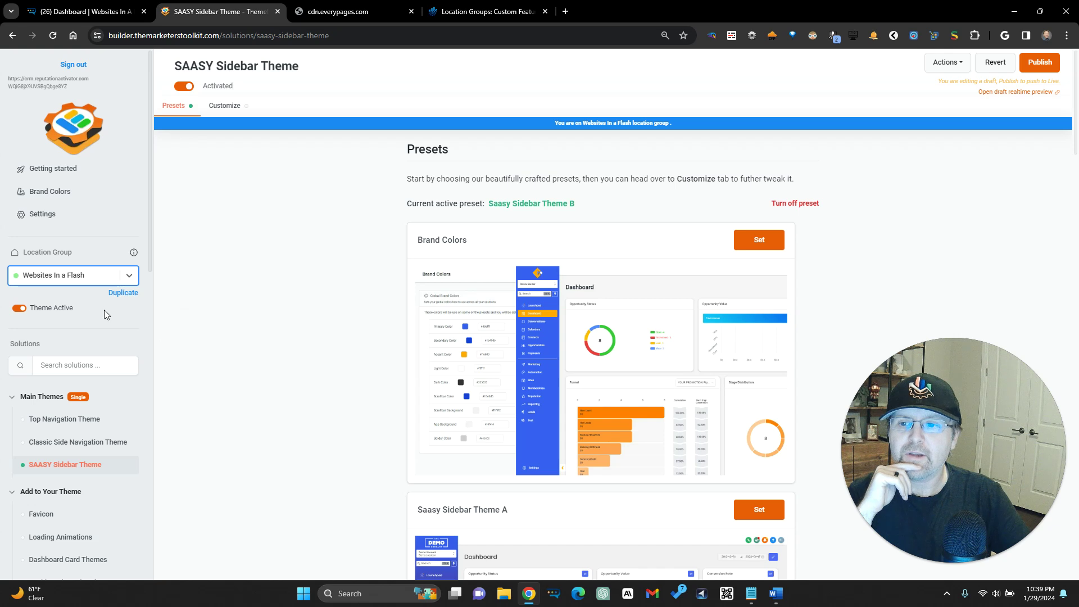
click(68, 284)
click(68, 309)
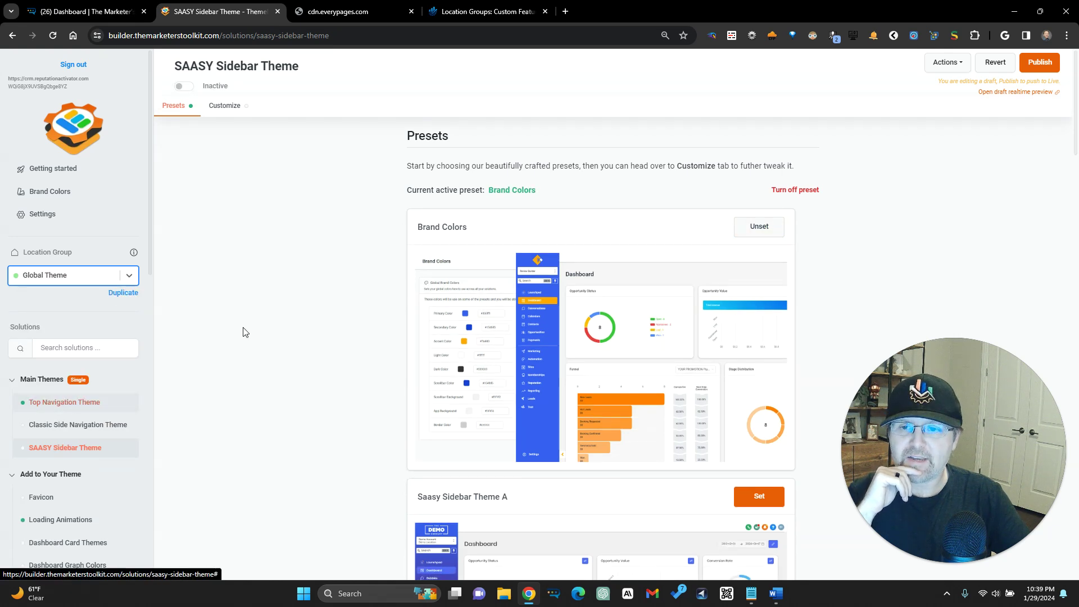
View The Marketer's Toolkit dashboard in the CRM and open its conversations.
click(109, 9)
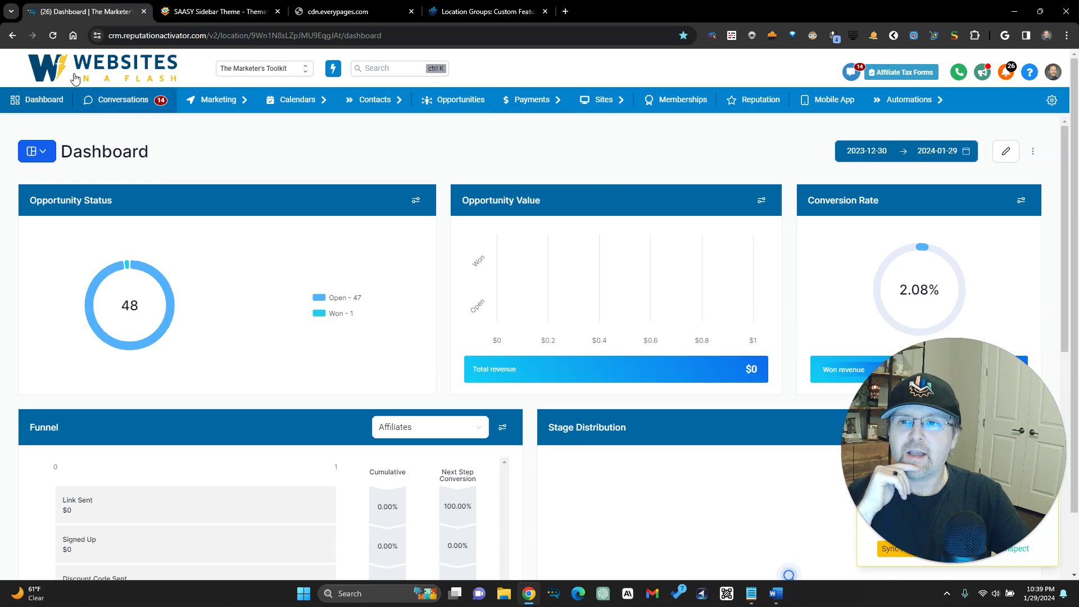
click(139, 107)
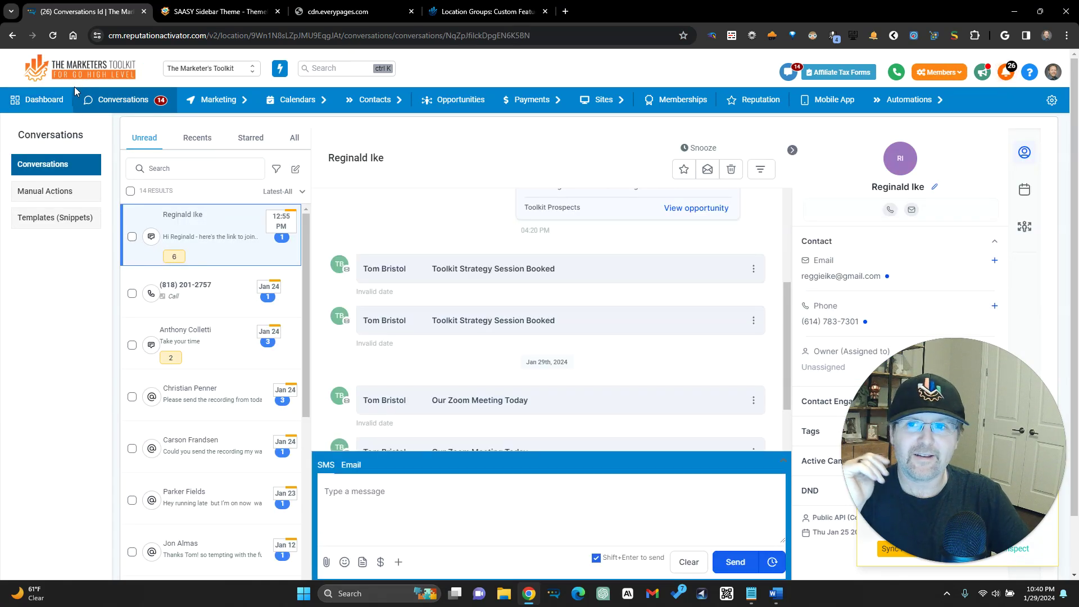
Select The Marketers Toolkit location group in the theme builder and enable its theme.
click(193, 12)
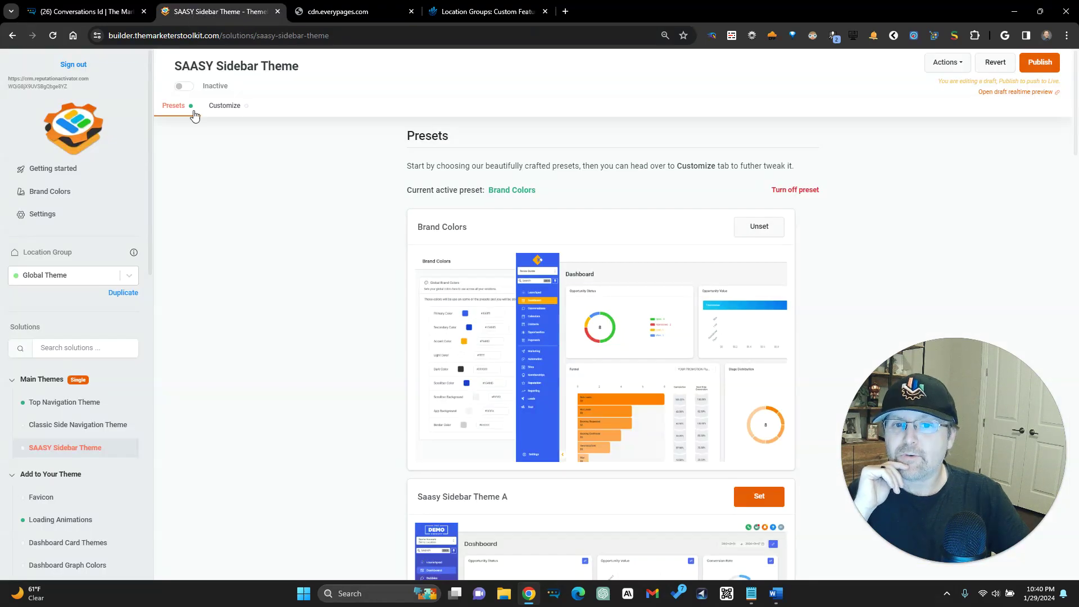
click(87, 282)
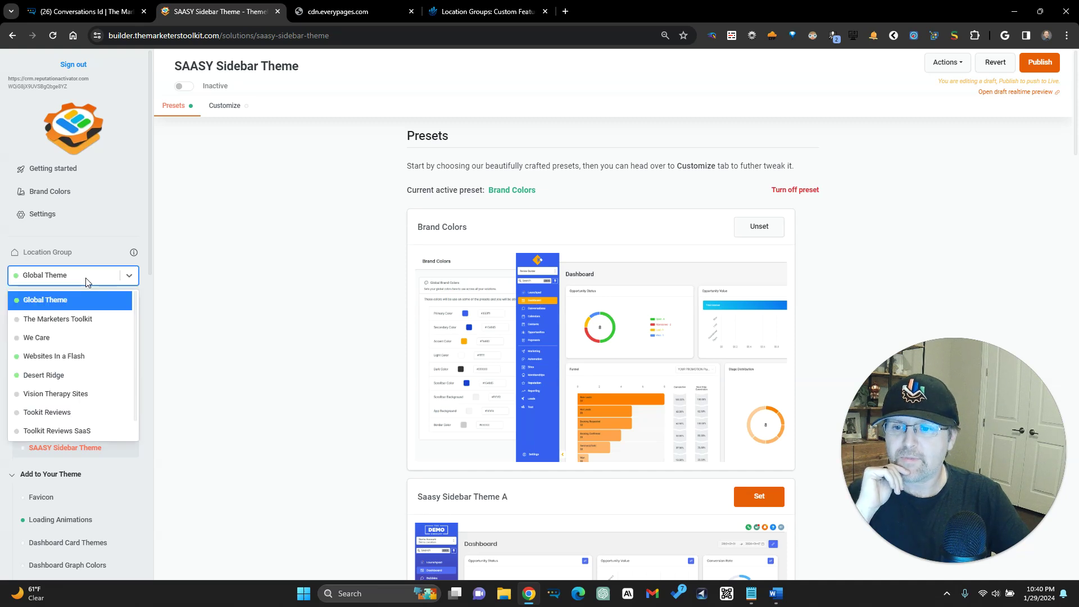
click(87, 319)
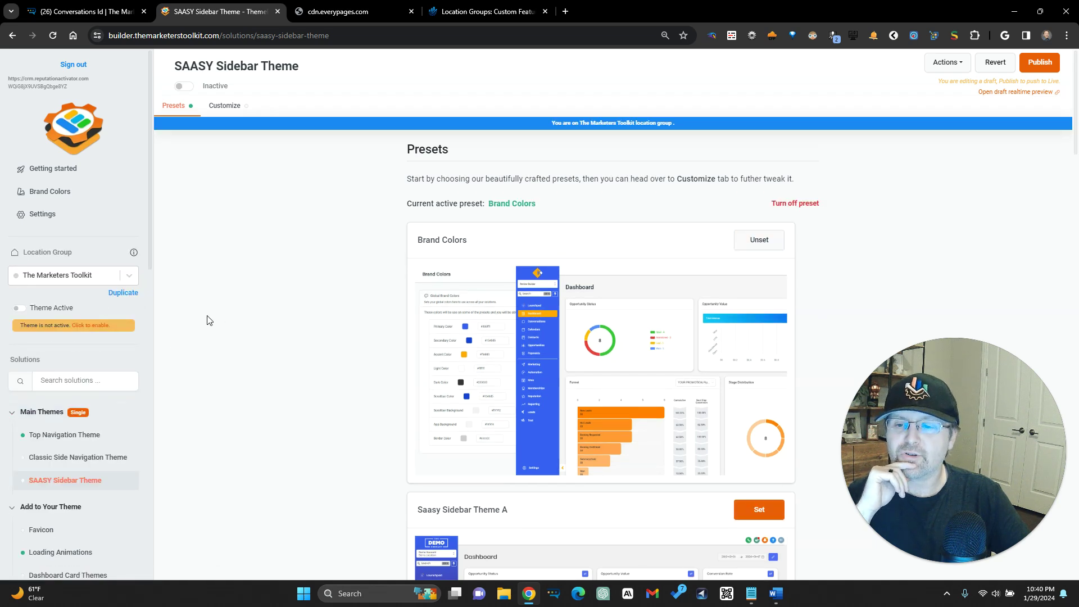
scroll(49, 321, down, 1)
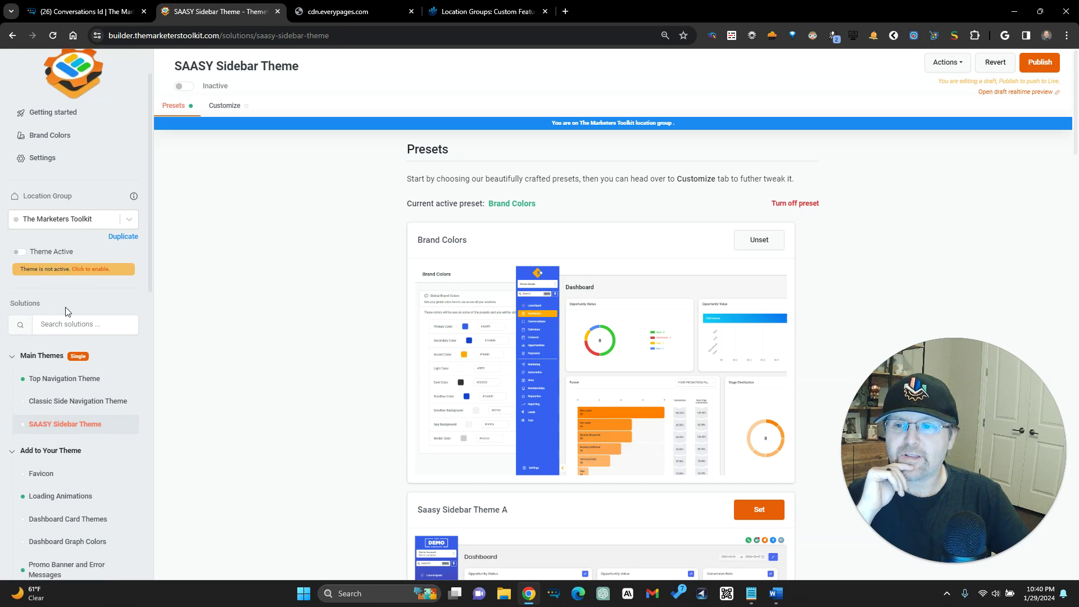
click(19, 252)
scroll(83, 293, down, 1)
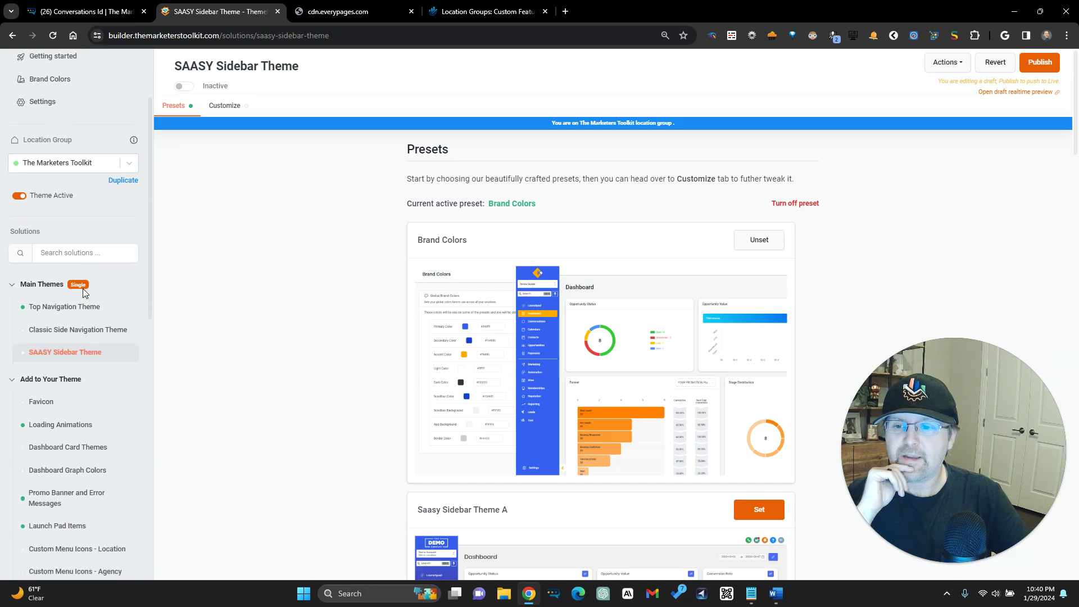
Activate the SAASY Sidebar Theme with the Saasy Sidebar Theme A preset and switch the preset to Brand Colors.
click(92, 334)
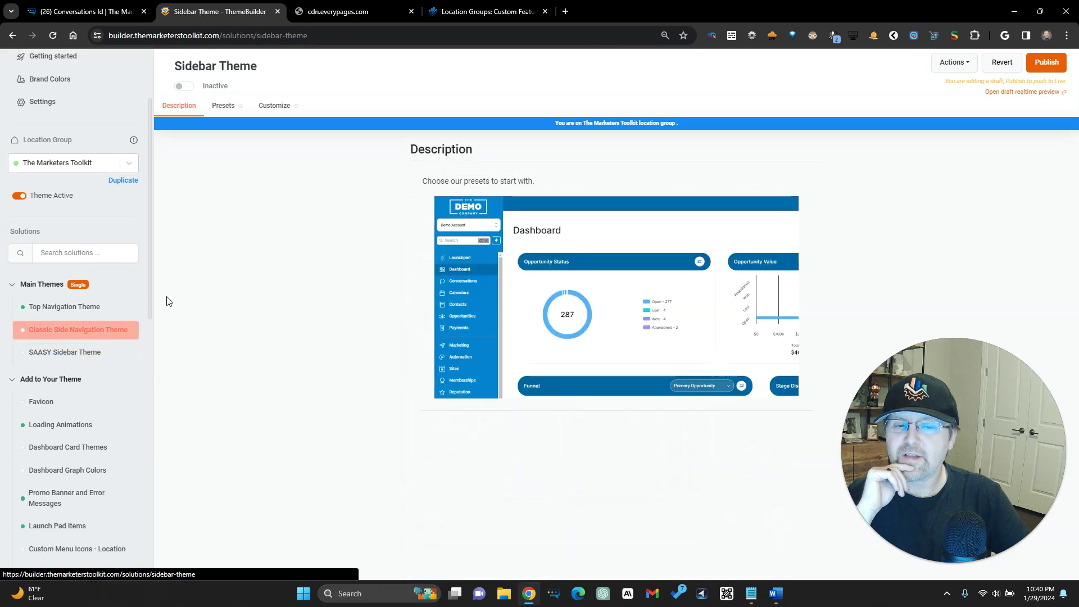
click(69, 360)
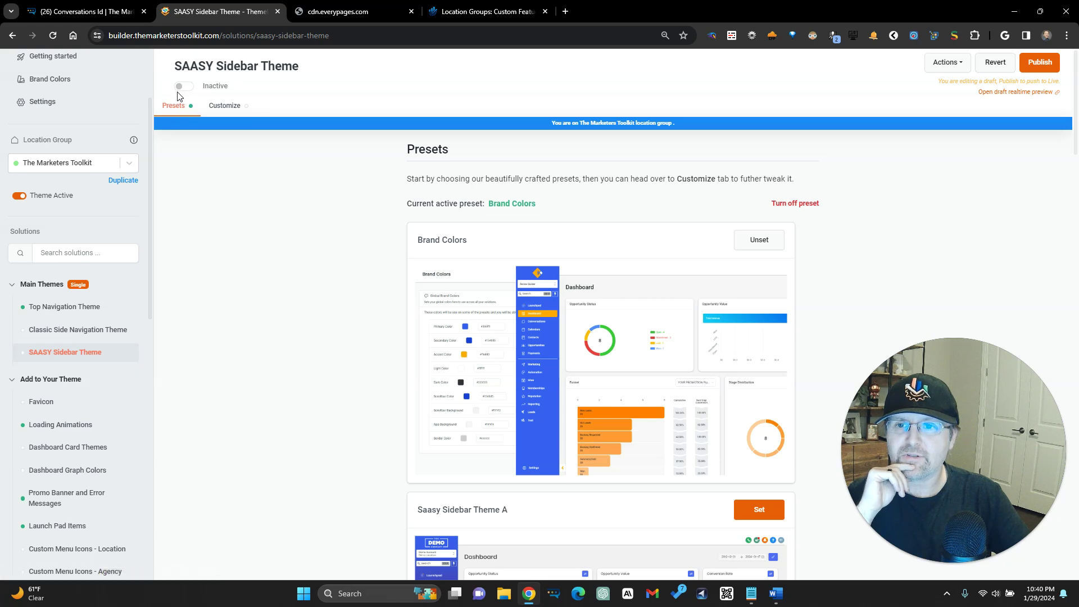
click(758, 509)
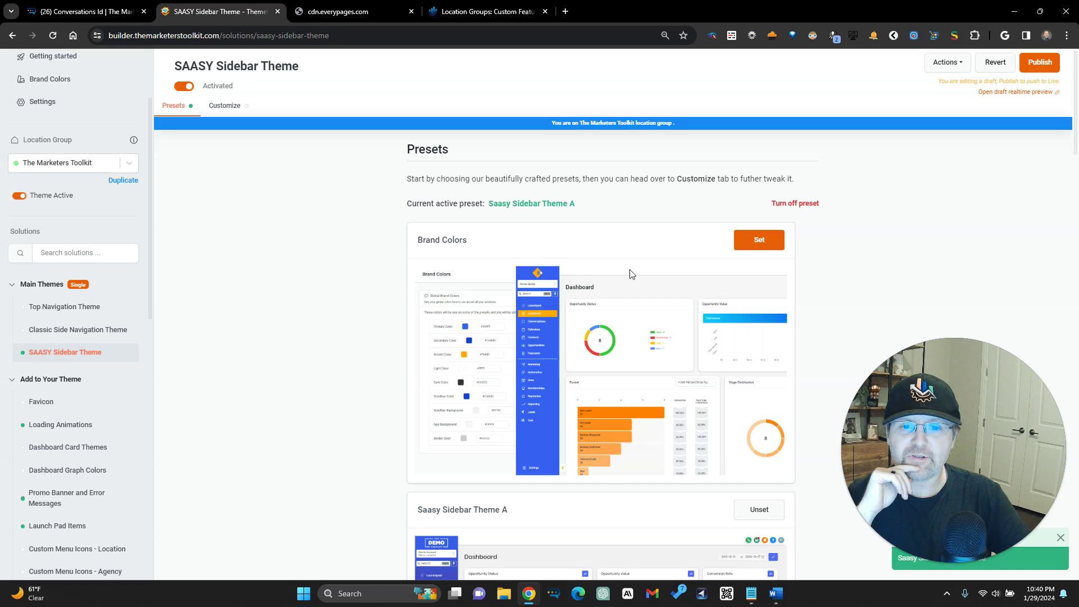
click(758, 240)
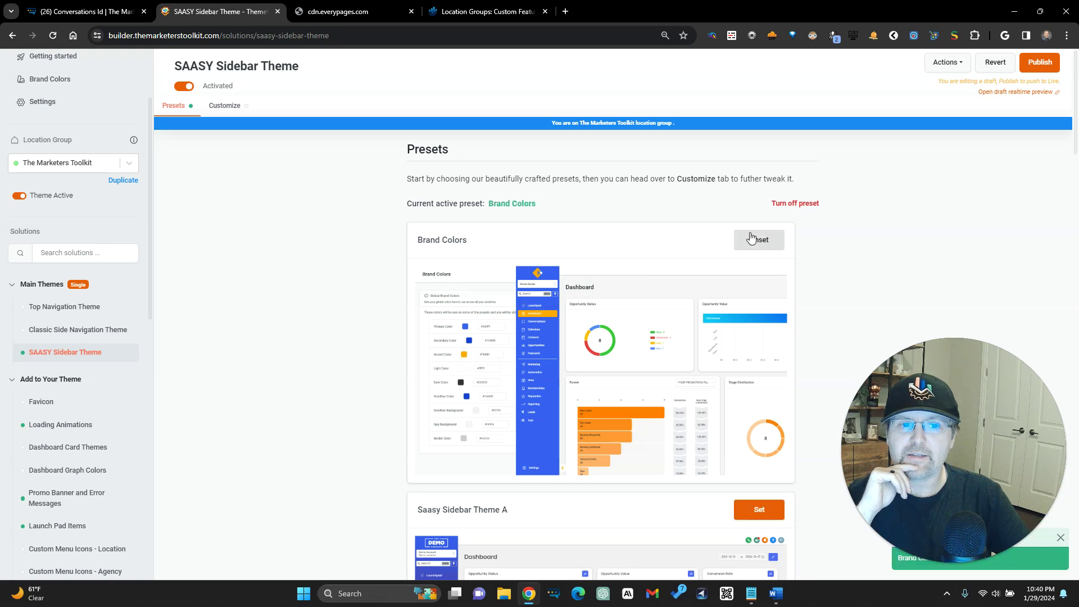
Check The Marketer's Toolkit conversations page in the CRM against the theme builder's SAASY Sidebar Theme settings.
click(60, 10)
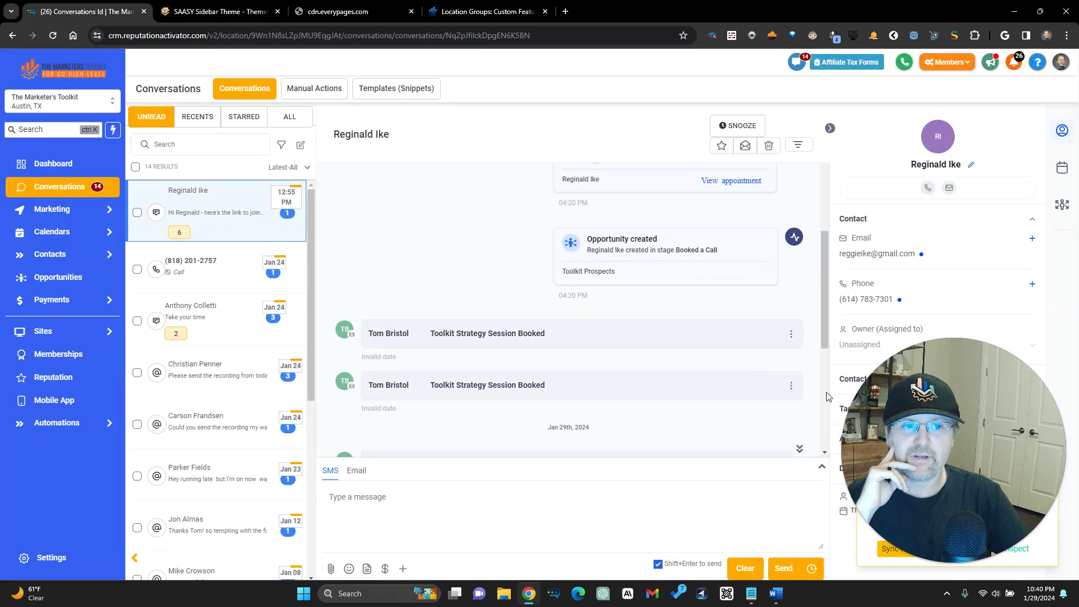
click(188, 17)
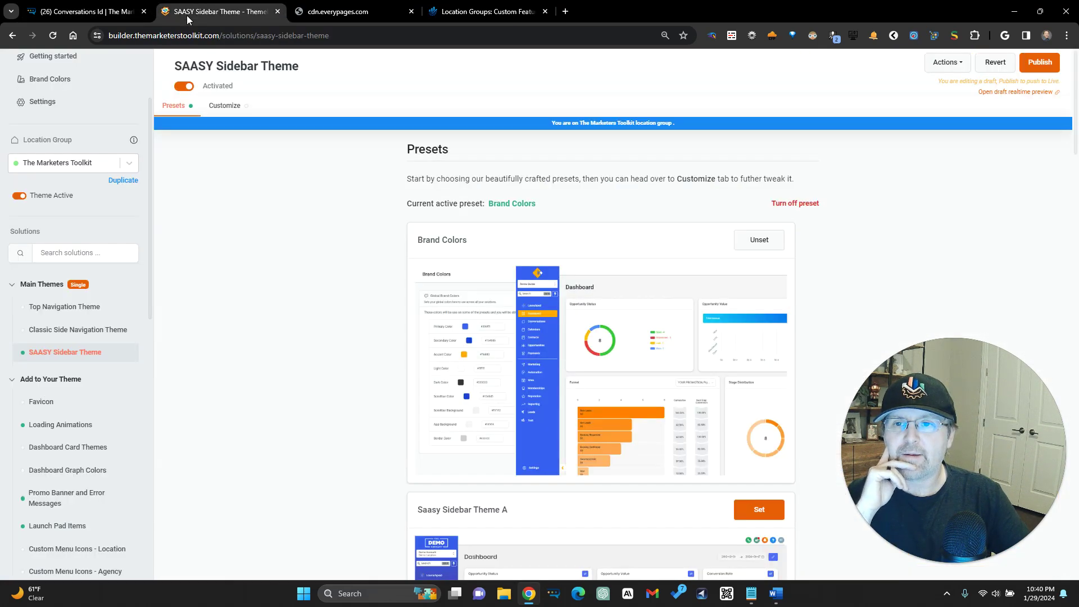
drag(928, 376, 591, 298)
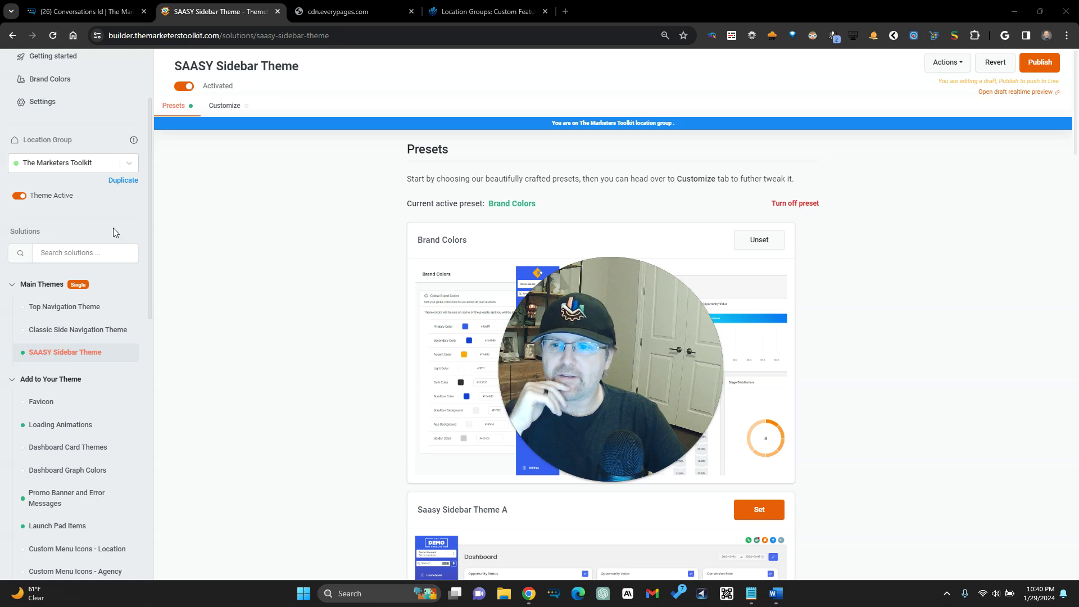
click(112, 11)
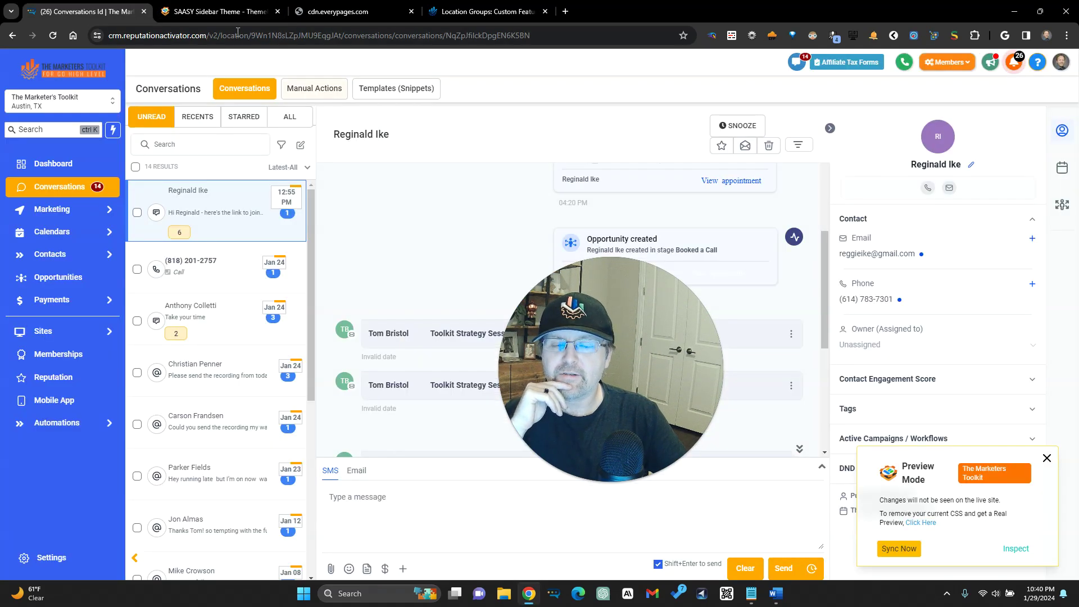
Turn off the theme for The Marketers Toolkit location group and inspect the group label in the CRM's Preview Mode notice.
click(220, 11)
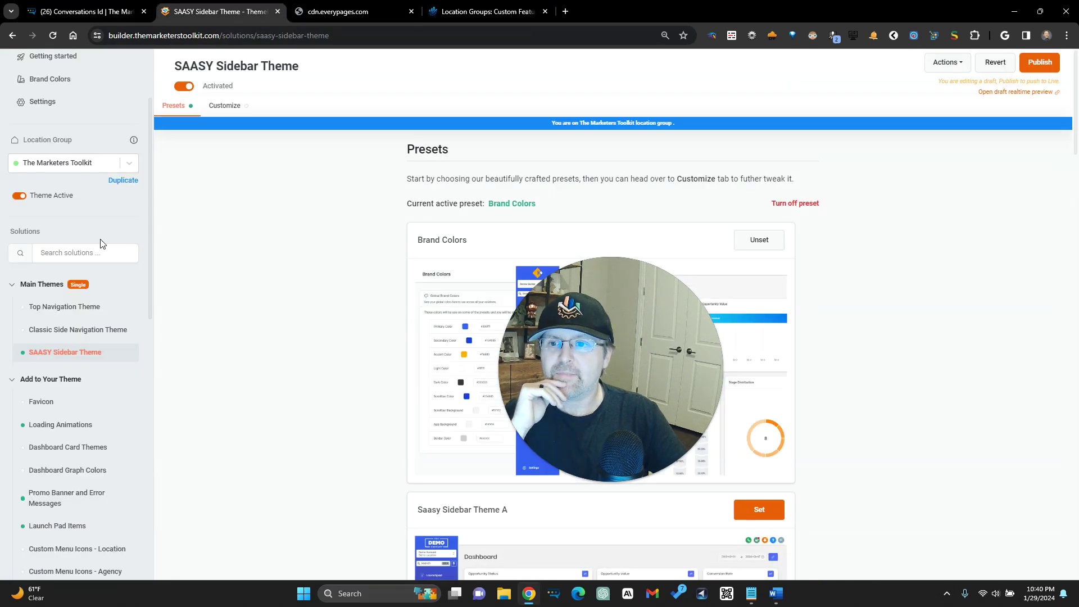
click(19, 195)
drag(571, 372, 528, 468)
click(94, 6)
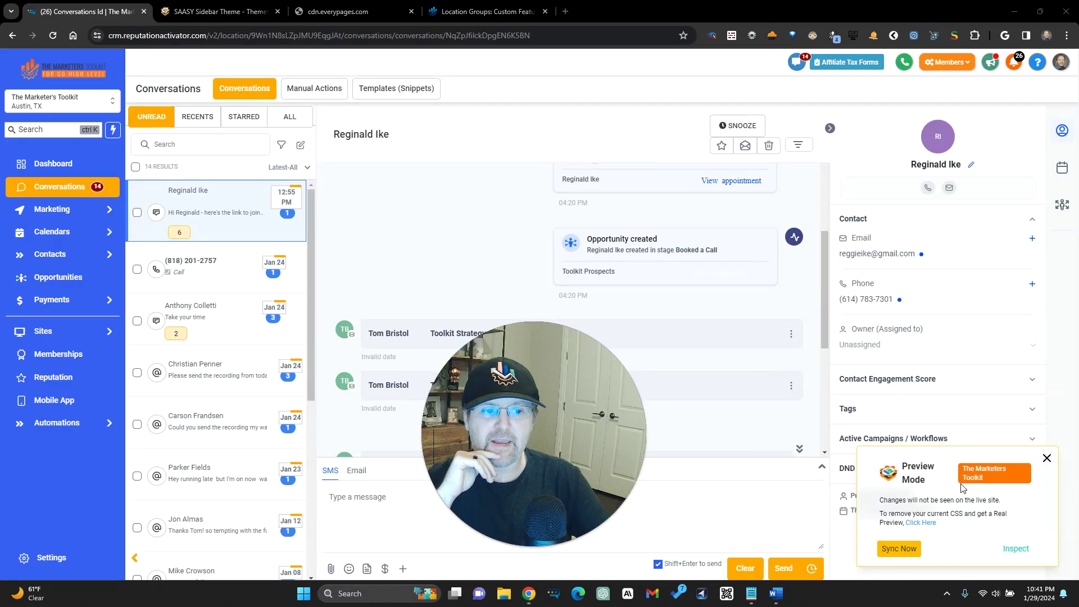
drag(963, 469, 999, 479)
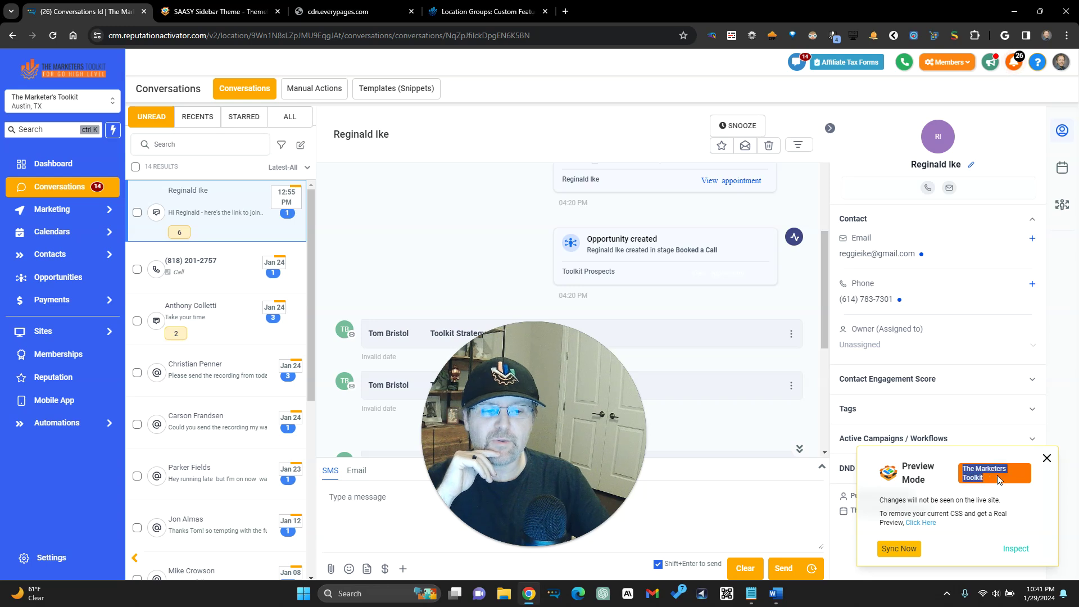
Recheck the location group's theme status in the builder and reload the CRM conversations page to preview the theme in use.
click(223, 12)
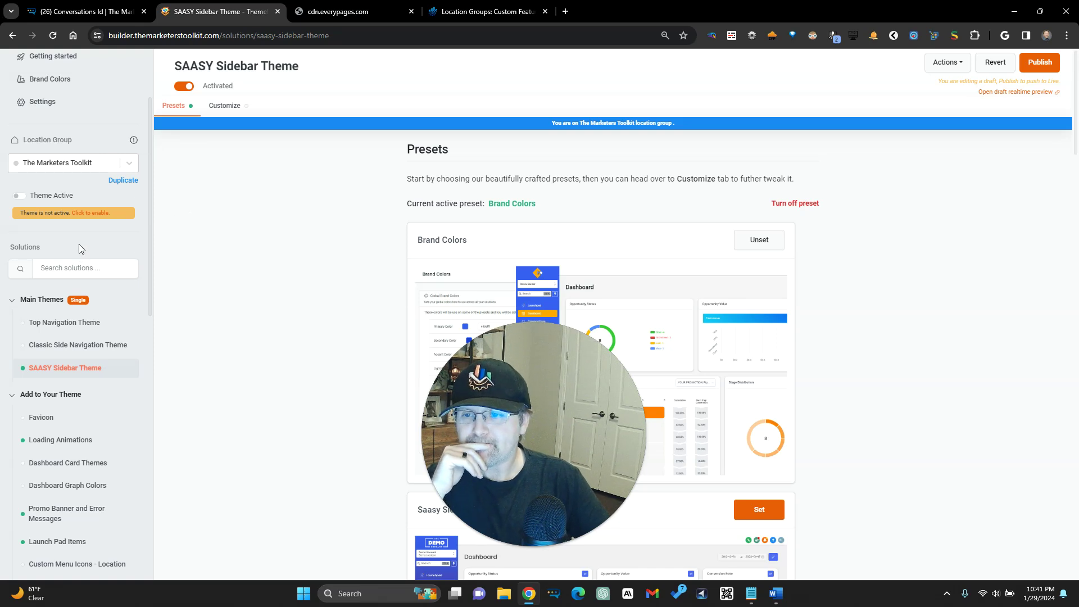
click(123, 14)
click(54, 35)
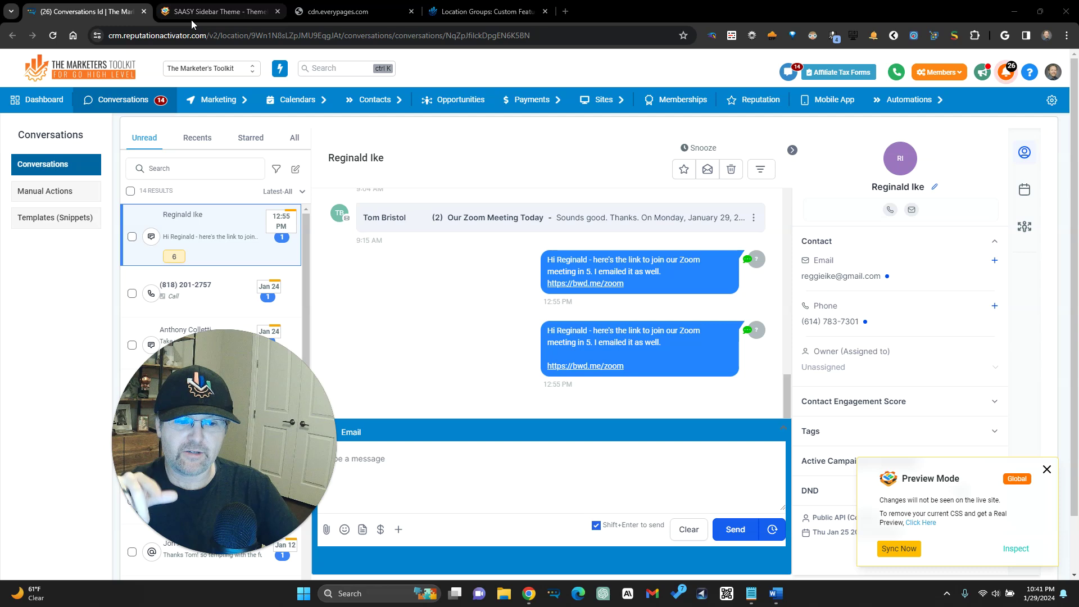
mouse_move(210, 25)
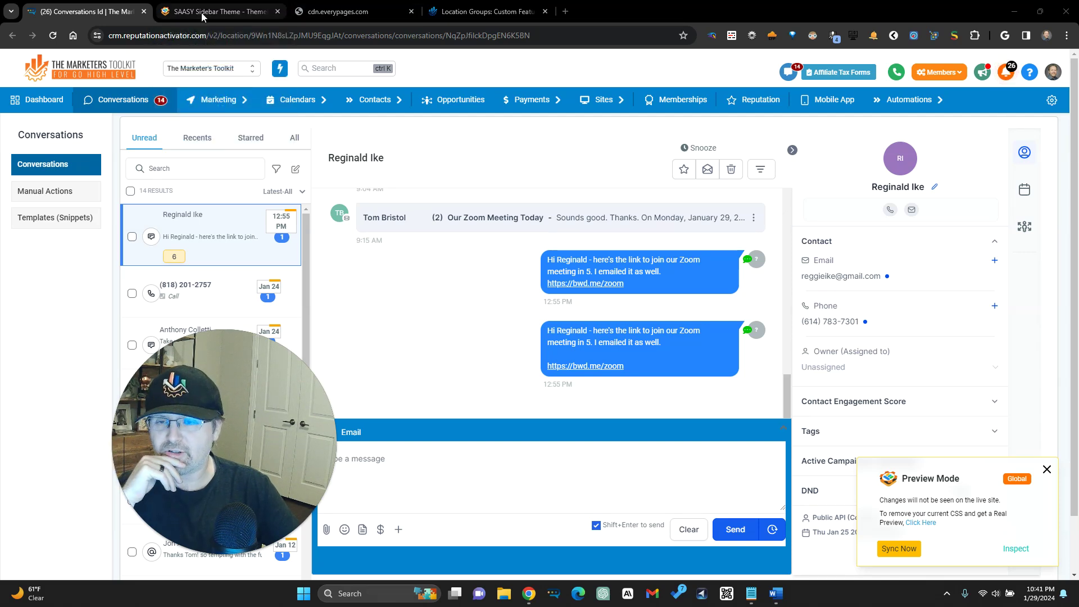
Switch to the theme builder, select the Global Theme location group and review which solutions are active for it.
click(219, 11)
drag(201, 384, 382, 388)
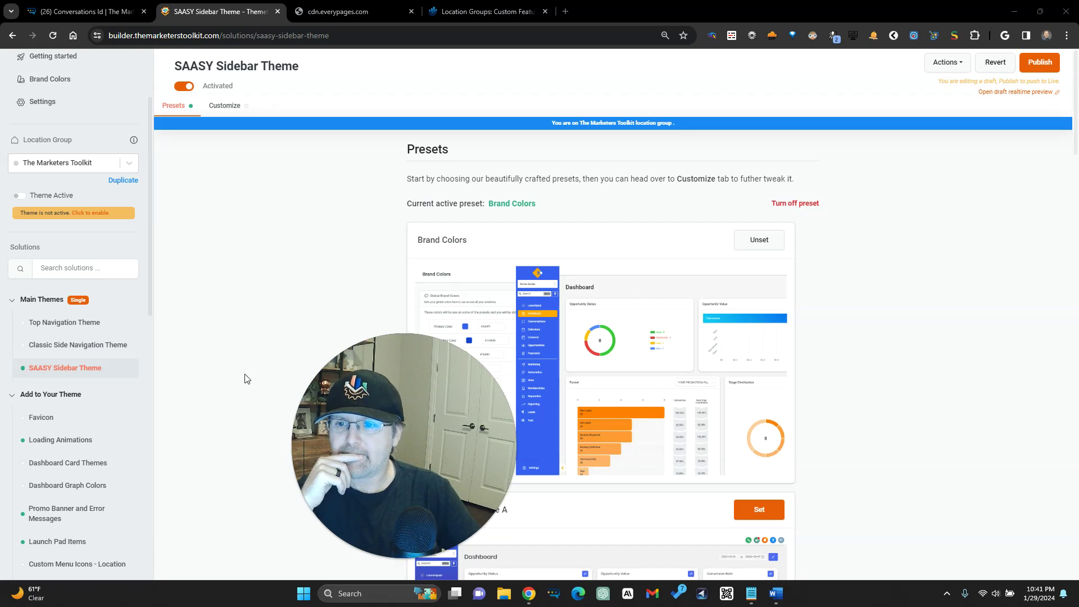
click(48, 164)
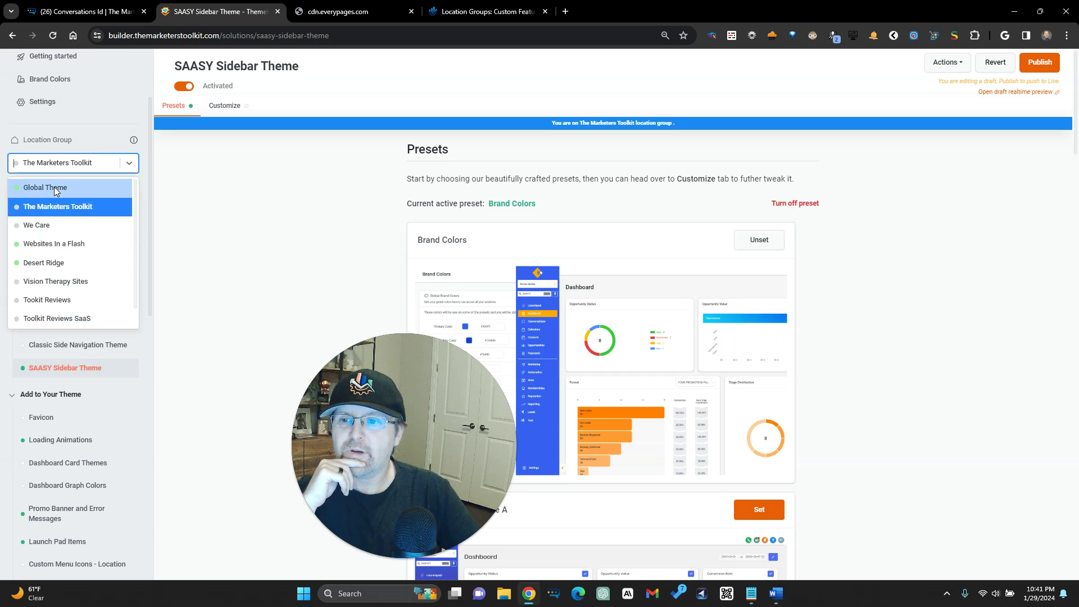
click(55, 188)
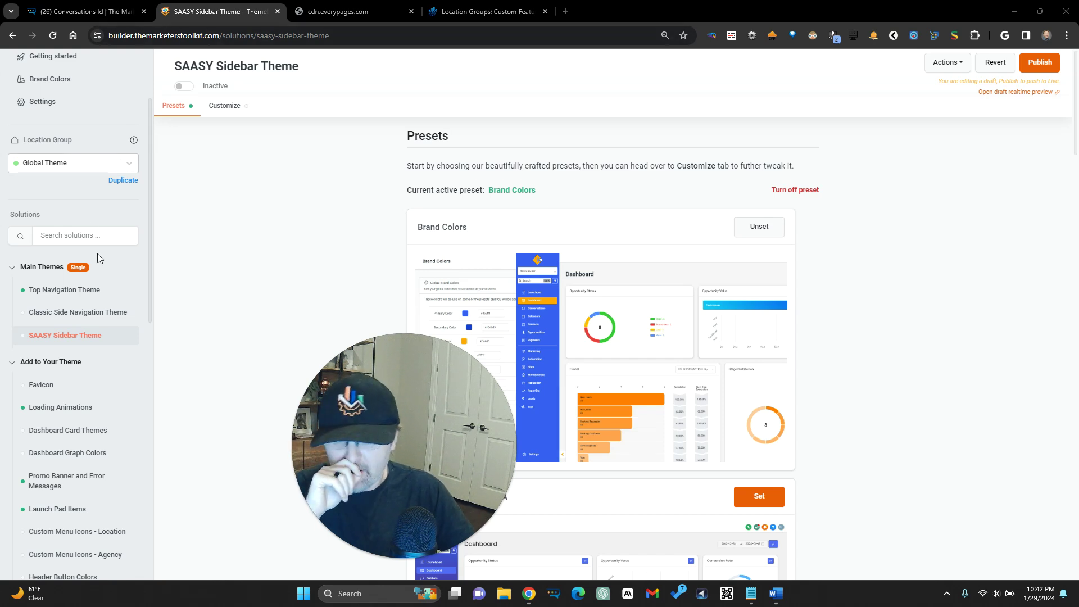
scroll(90, 395, down, 3)
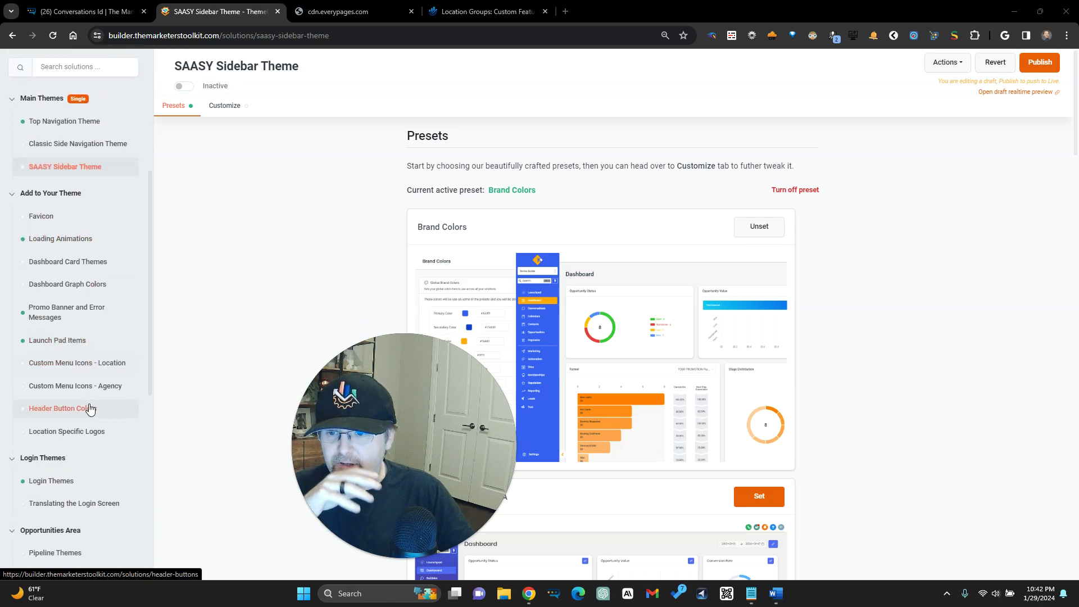
scroll(90, 405, down, 1)
scroll(90, 406, up, 6)
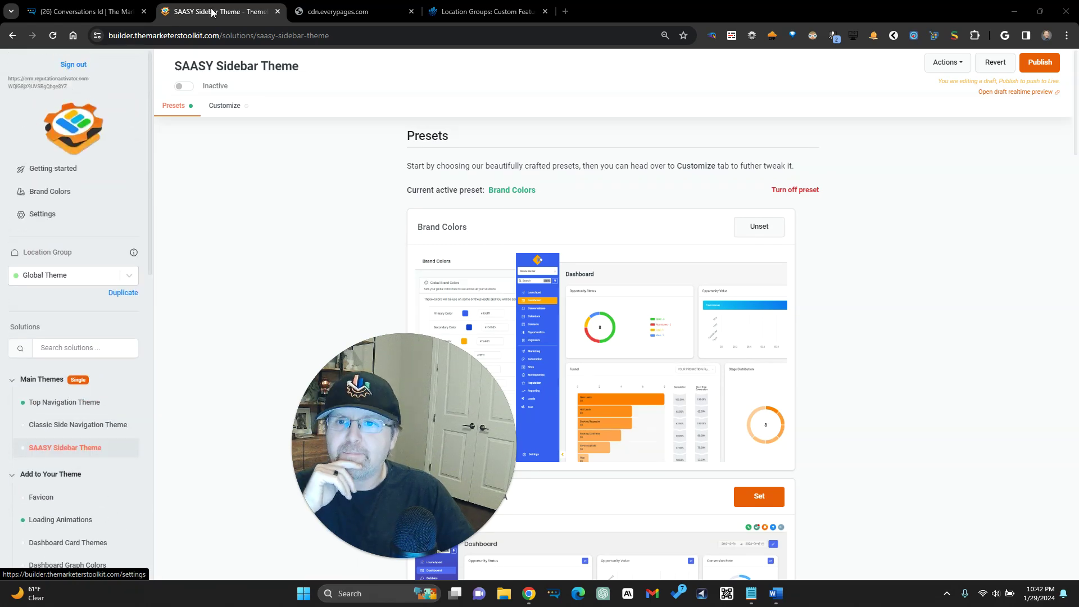
Select The Marketers Toolkit location group and review which of its solutions are active.
click(56, 275)
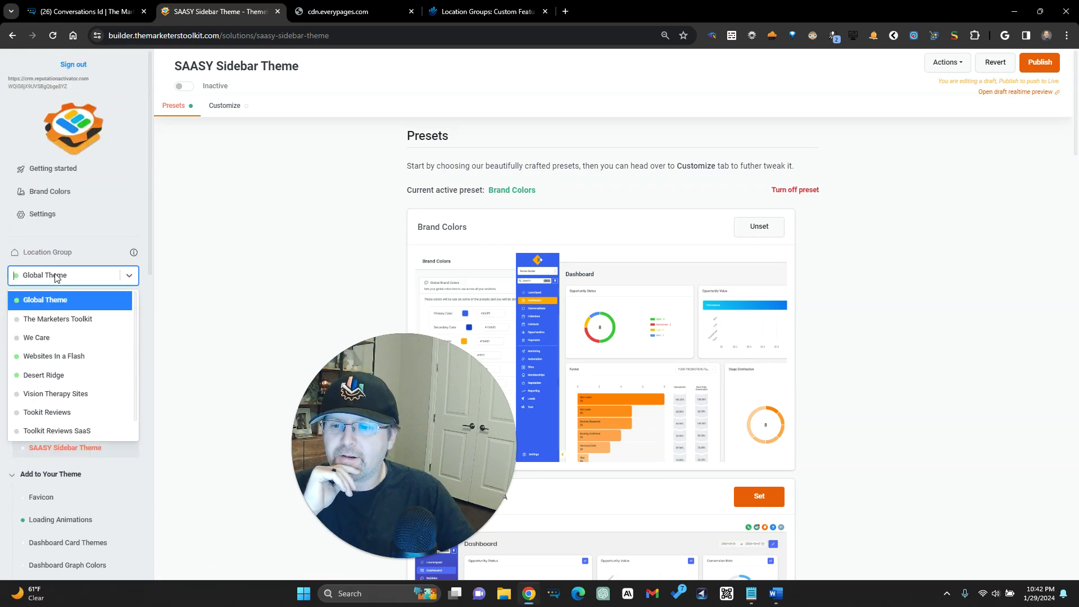
click(62, 319)
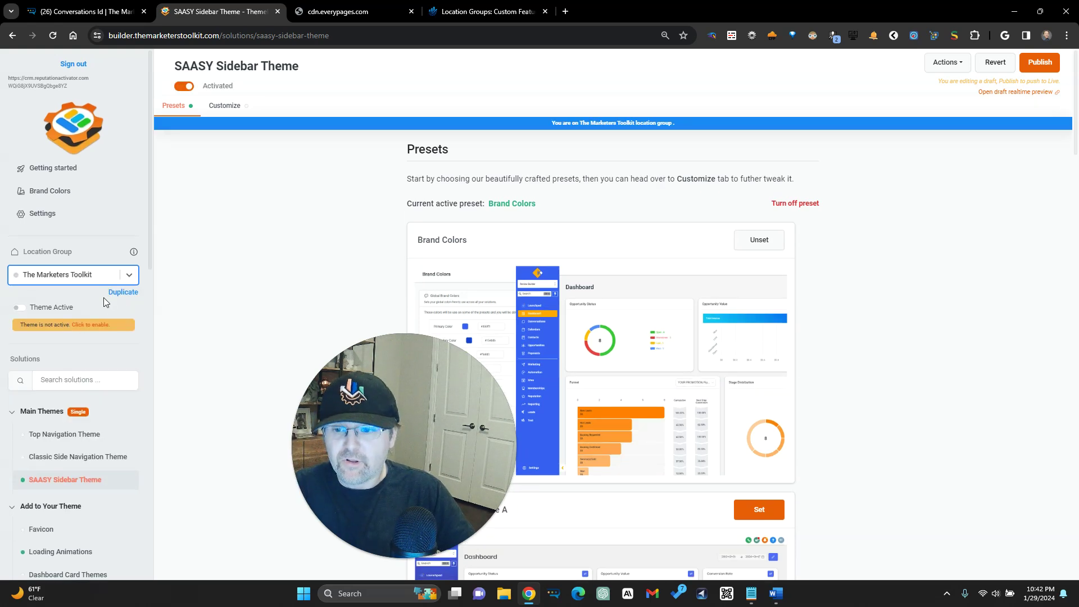
scroll(103, 281, down, 4)
scroll(93, 419, down, 2)
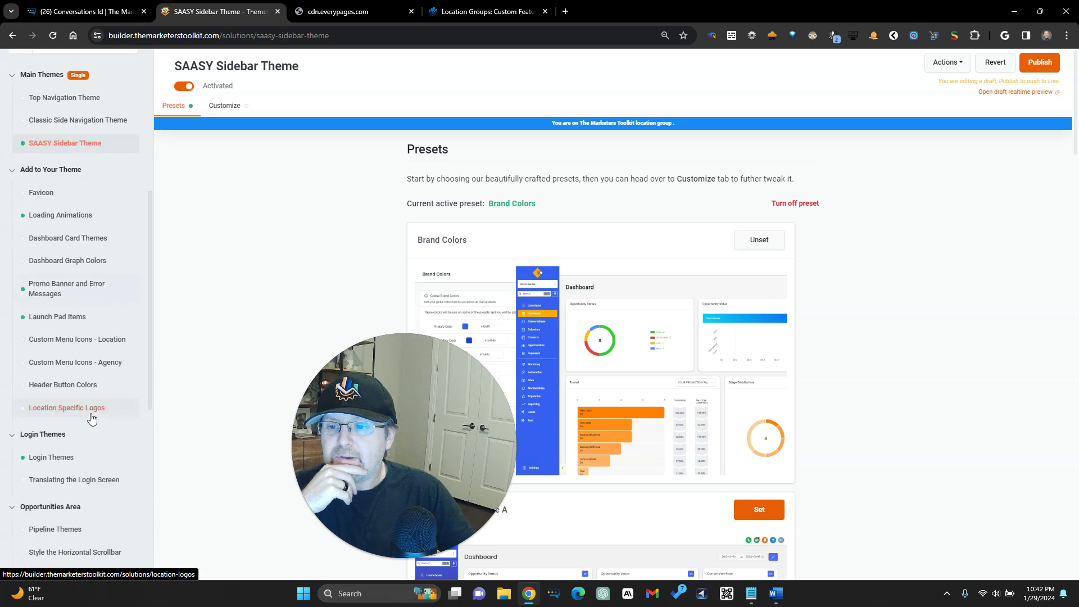
scroll(80, 436, down, 1)
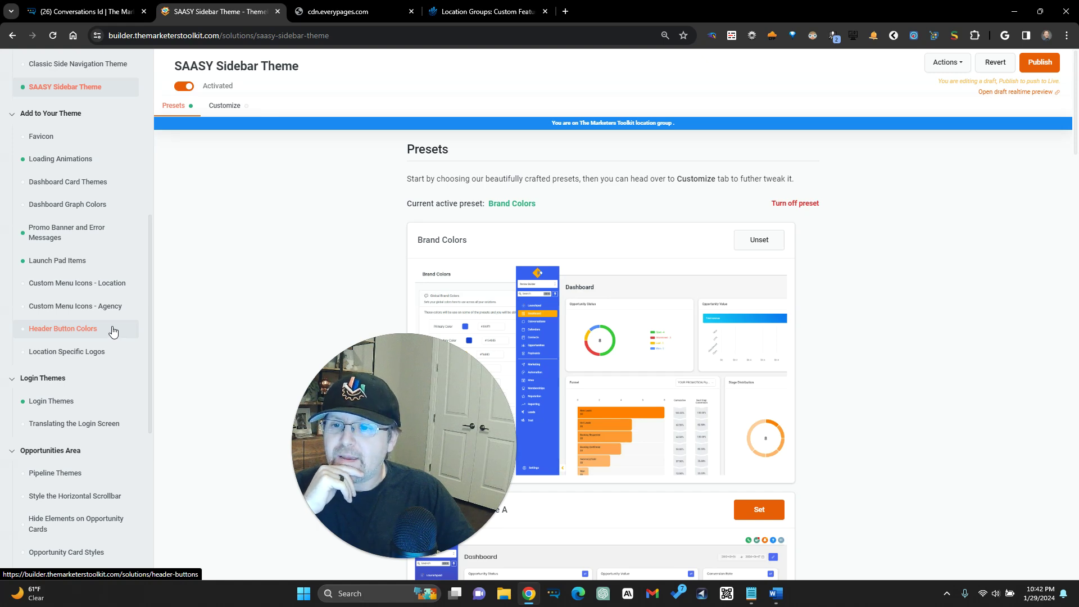
scroll(113, 331, up, 5)
Search the solutions for "Hidei" and open the customization settings of Hide Buttons & Features.
click(68, 268)
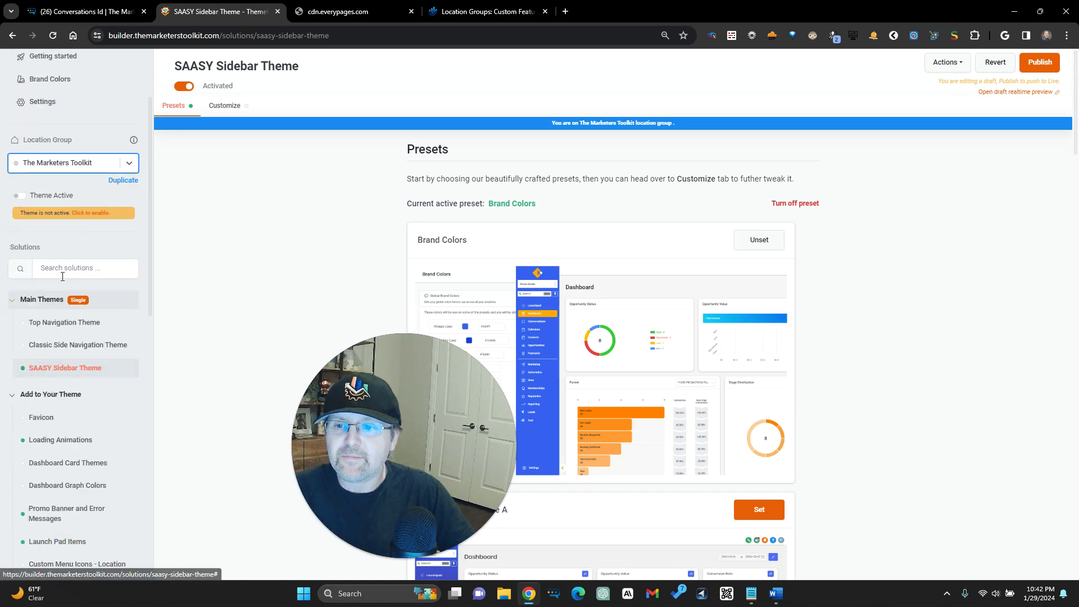
text(H)
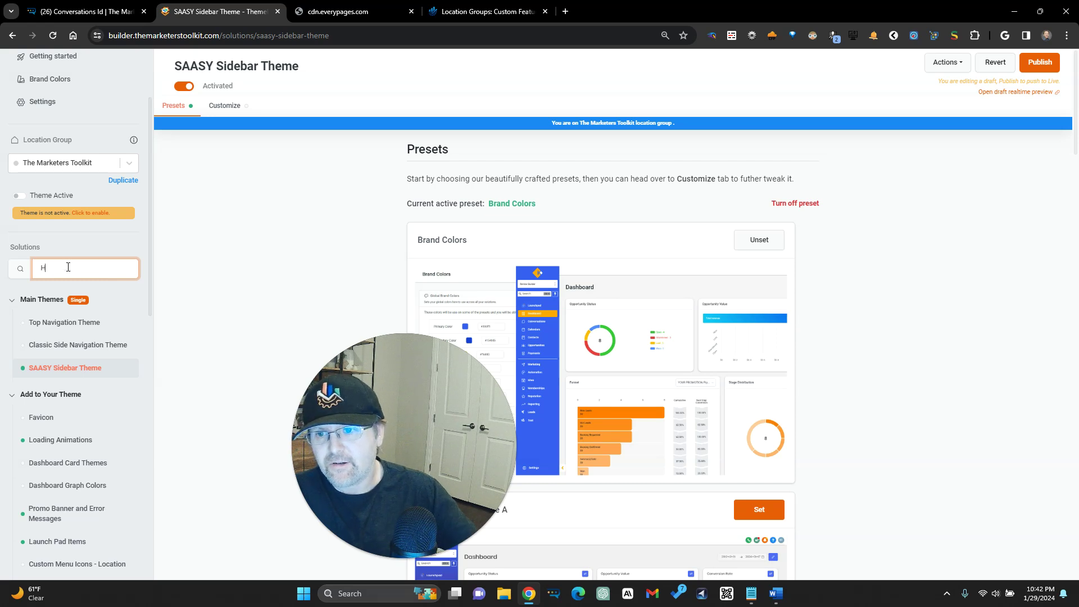
text(ideic)
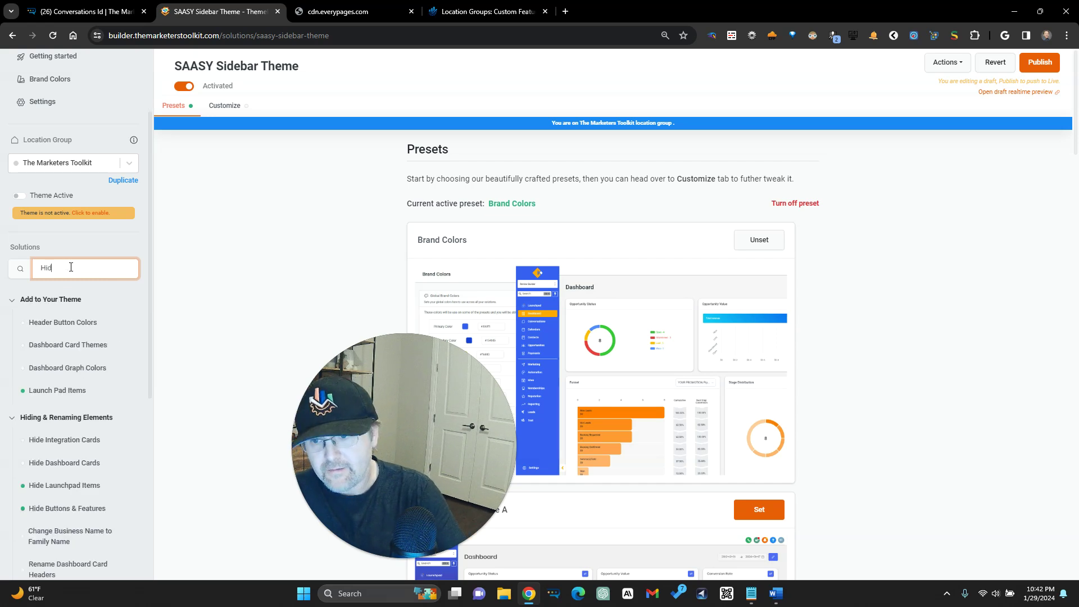
key(BackSpace)
key(BackSpace)
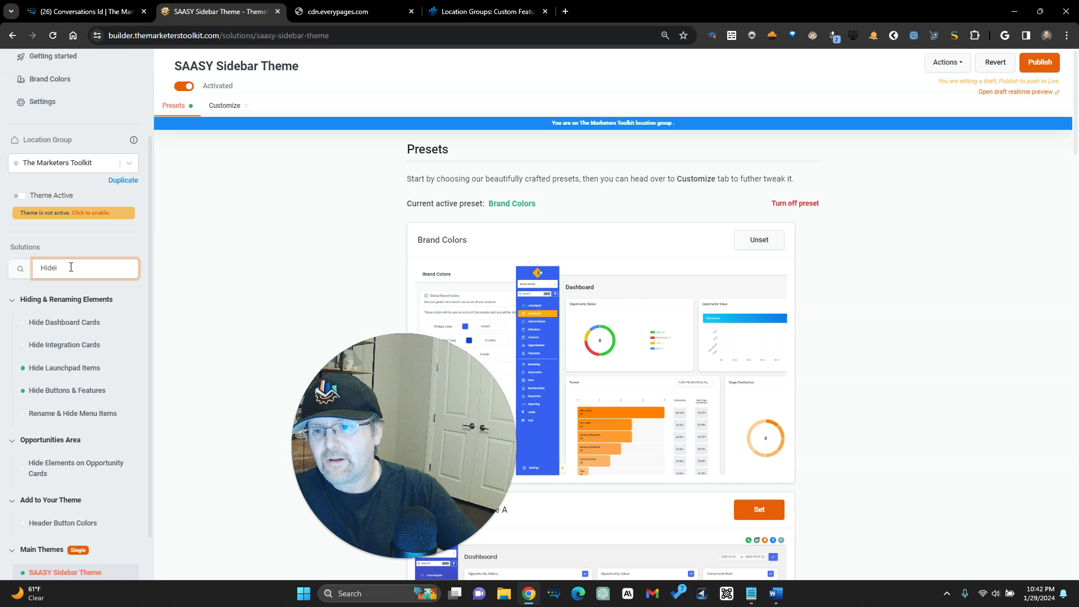
text(i)
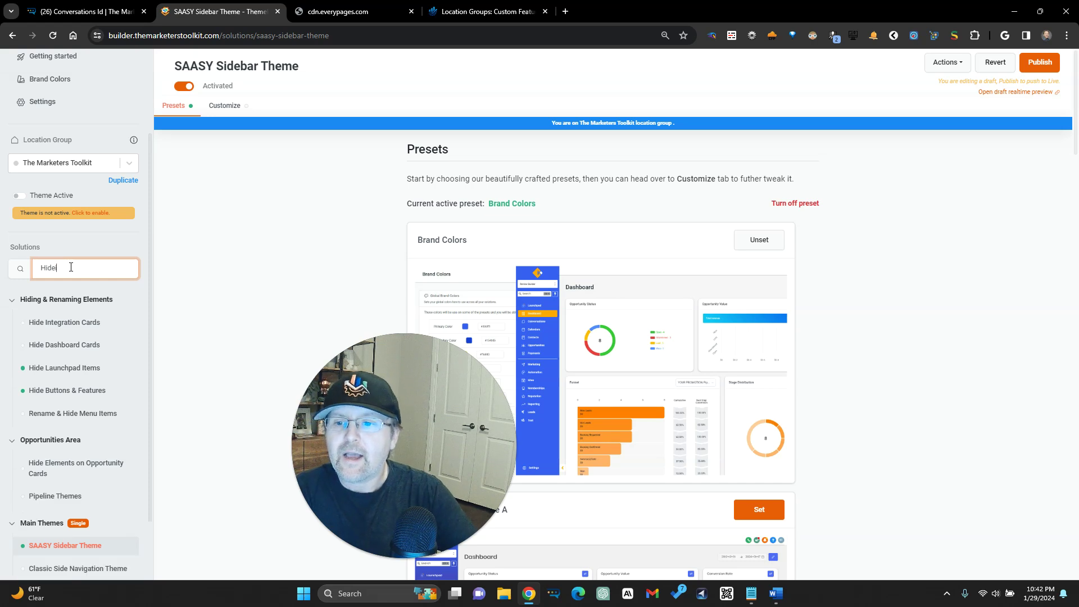
click(97, 390)
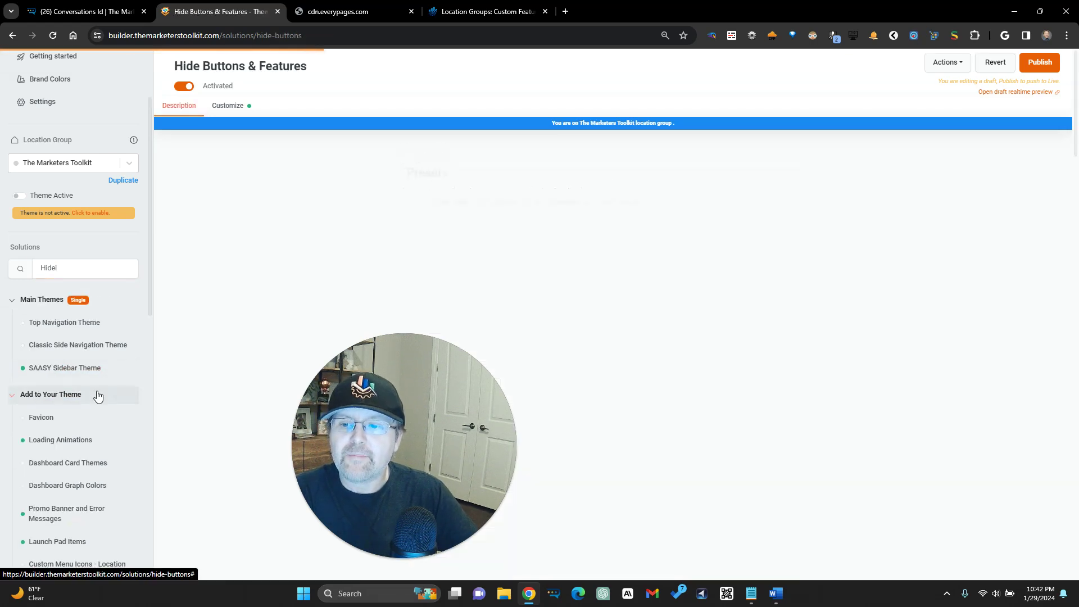
click(231, 105)
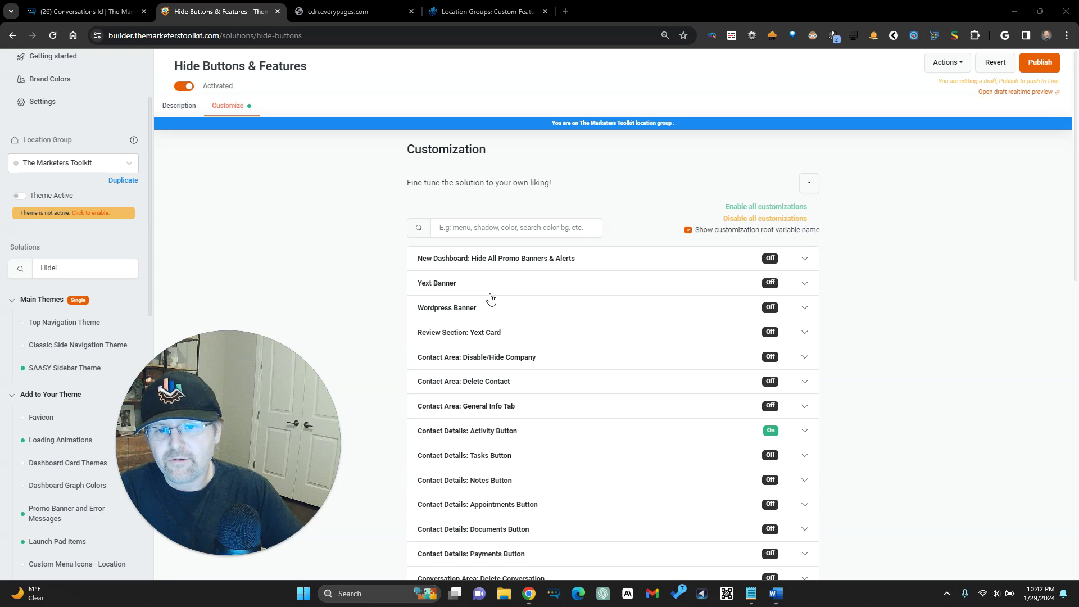
Enable the Contact Details: Payments Button customization for The Marketers Toolkit and set it to Hide for Everyone.
scroll(534, 442, down, 3)
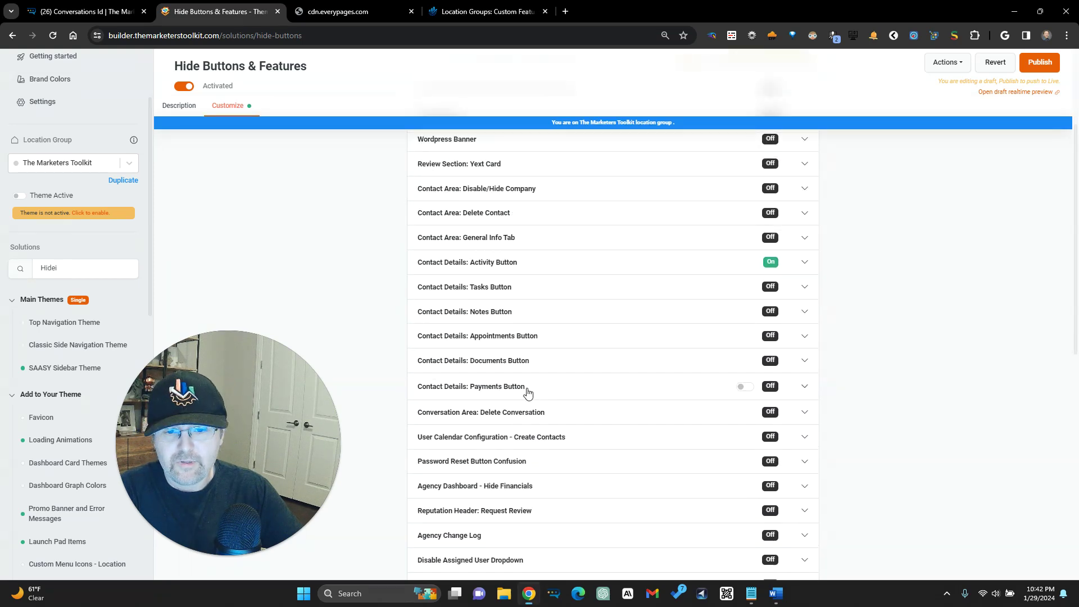
click(675, 394)
click(744, 387)
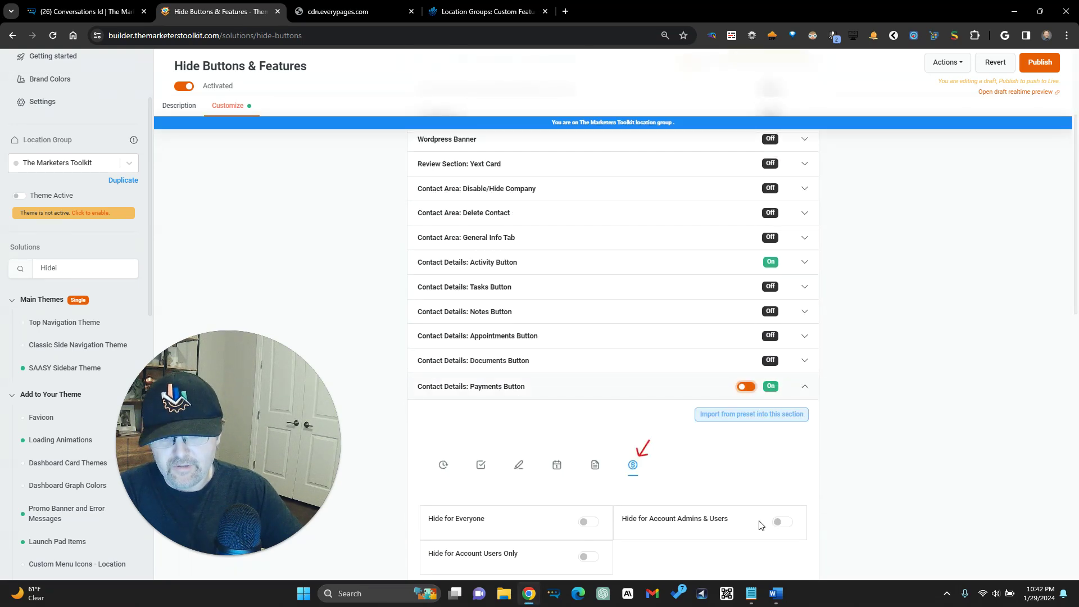
click(589, 525)
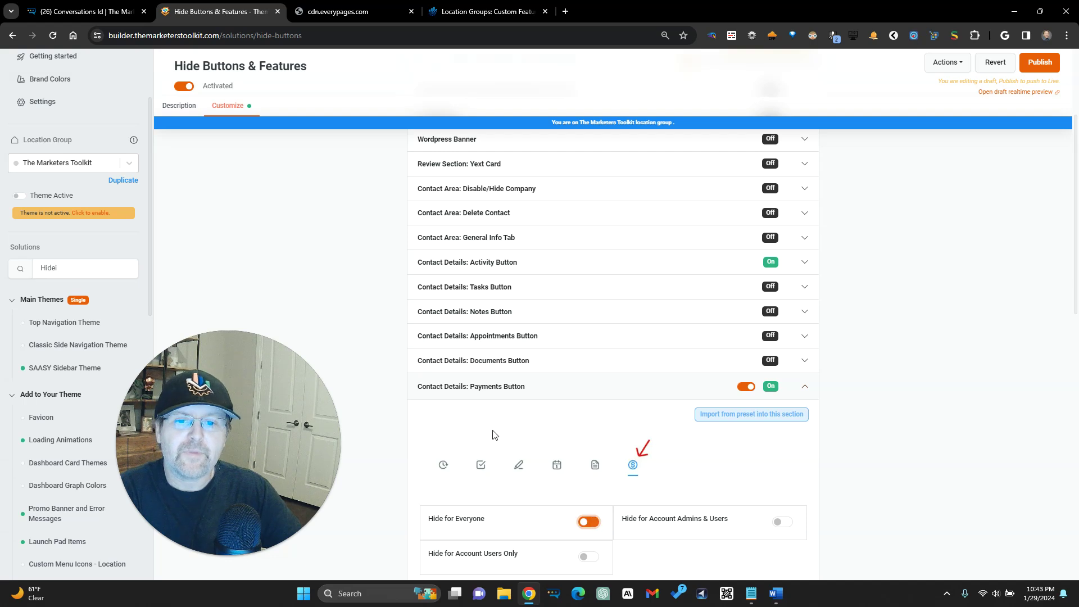
drag(261, 395, 325, 392)
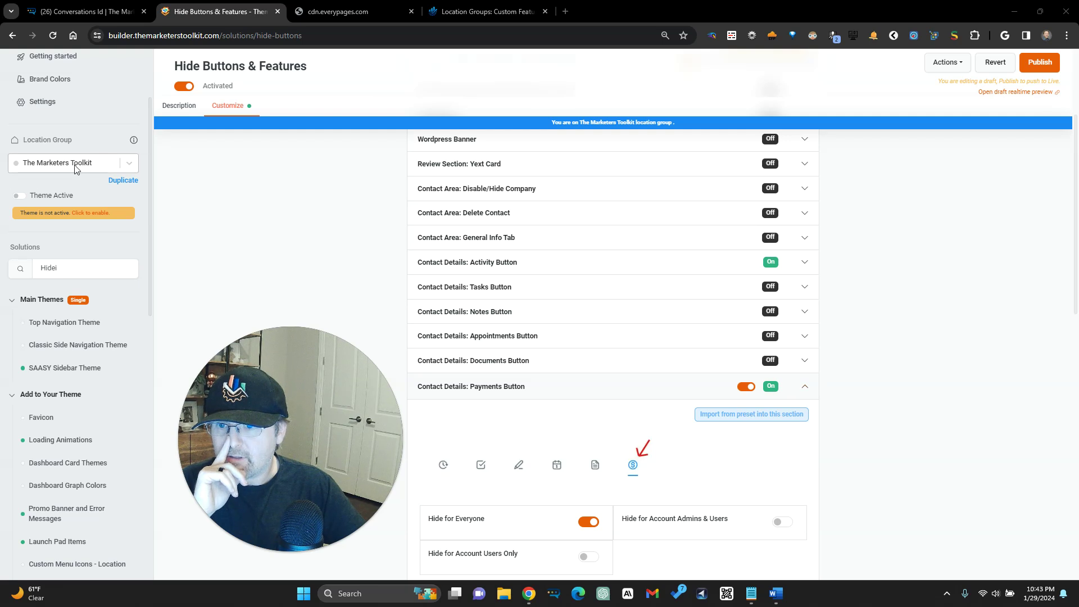
Select the Global Theme location group and duplicate its theme settings into The Marketers Toolkit group.
click(55, 167)
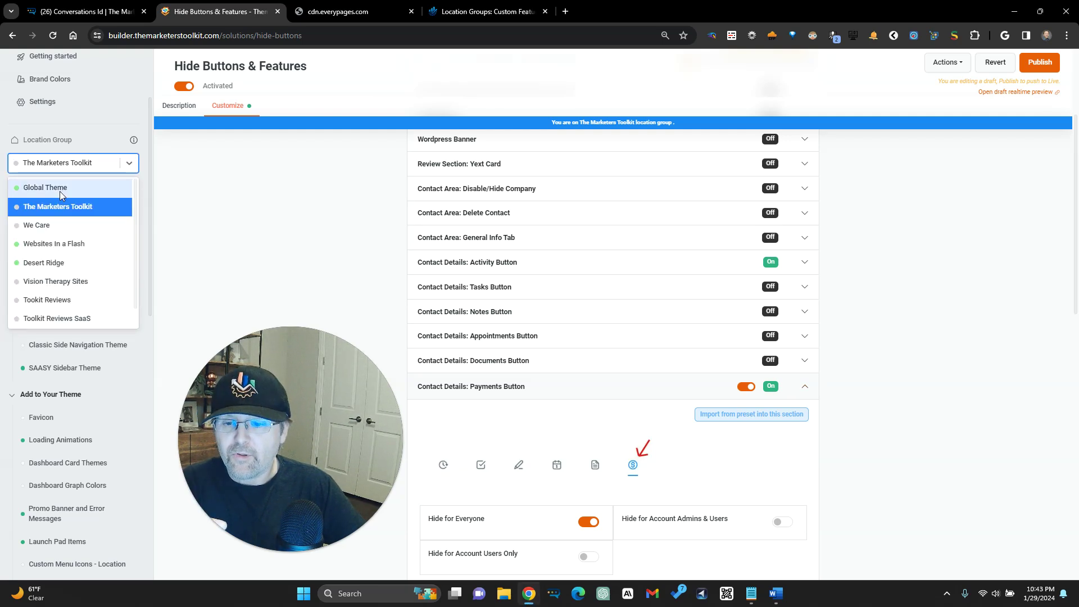
click(59, 191)
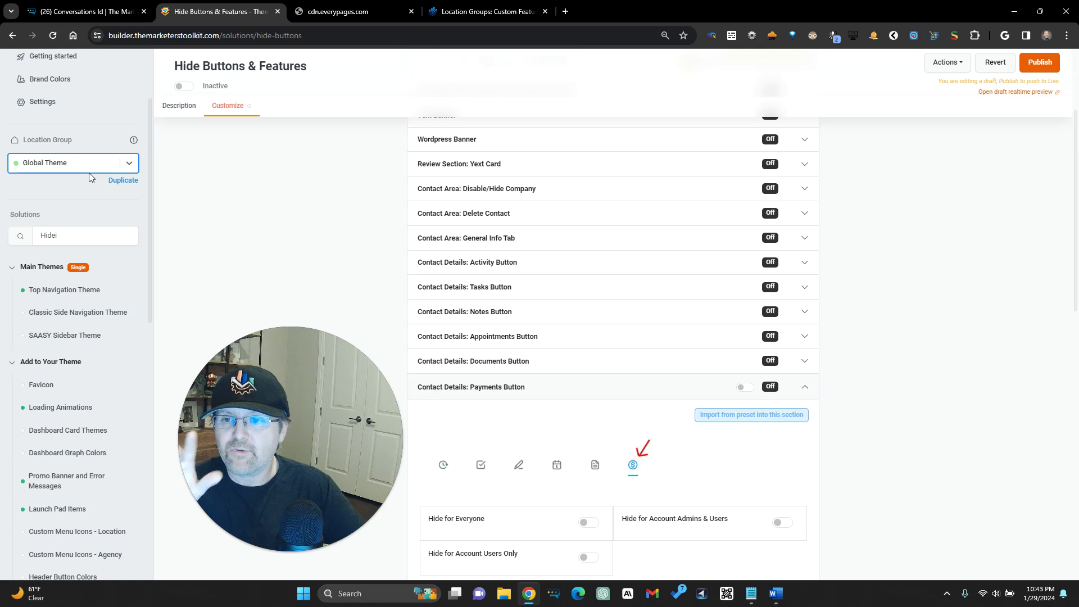
click(123, 180)
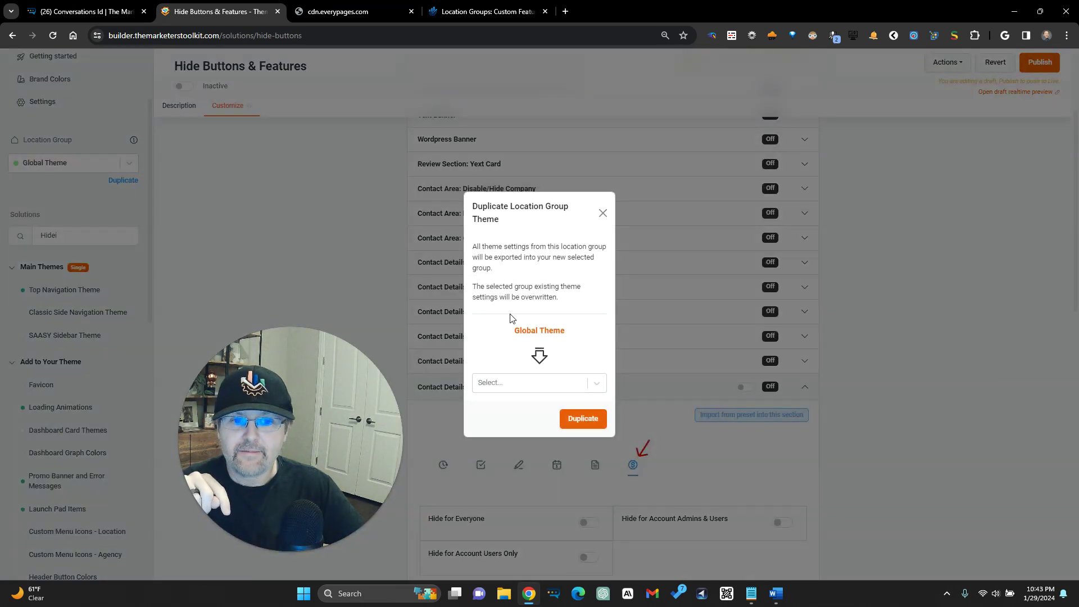
click(535, 387)
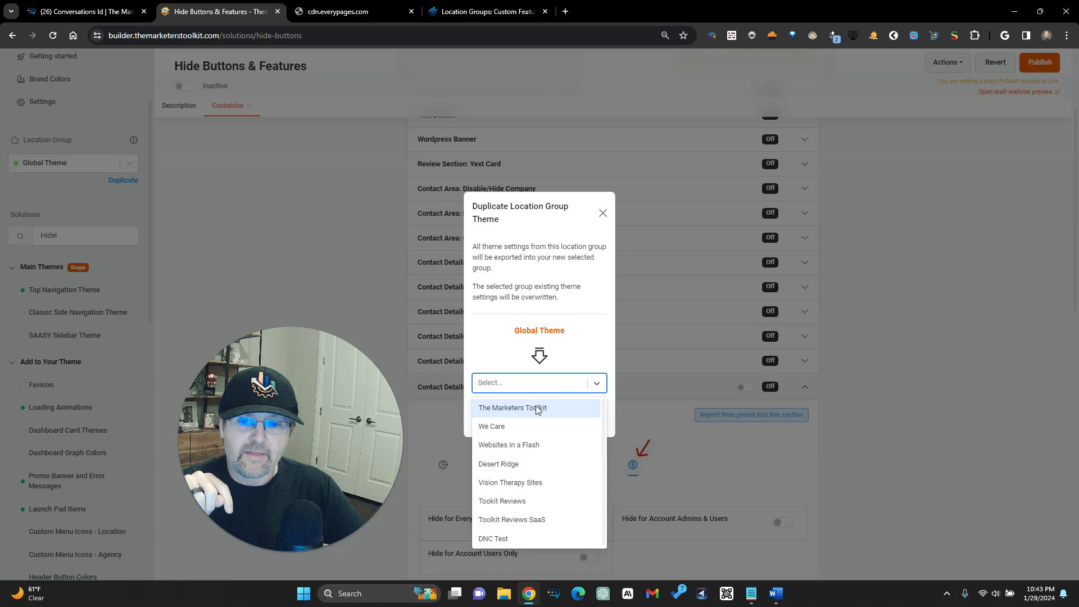
click(537, 409)
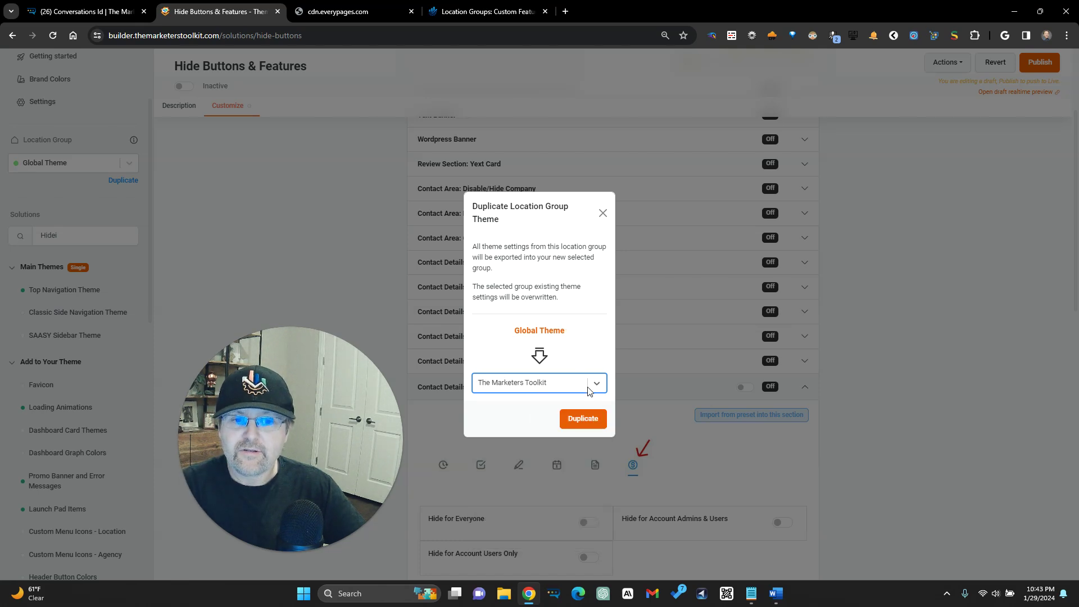
click(583, 419)
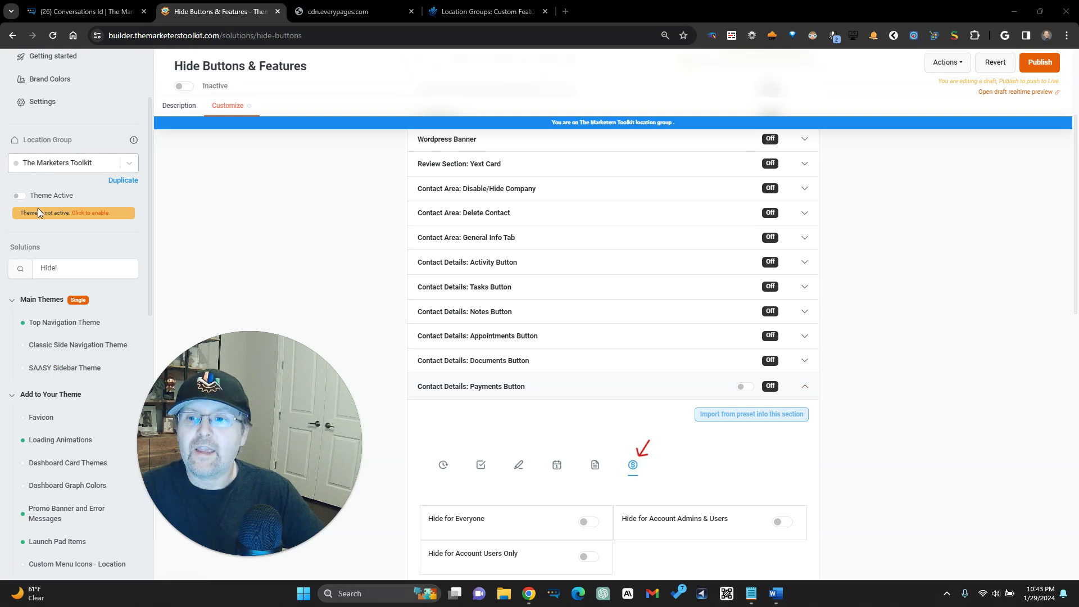
Activate the theme for The Marketers Toolkit location group and check the CRM conversations page.
click(23, 197)
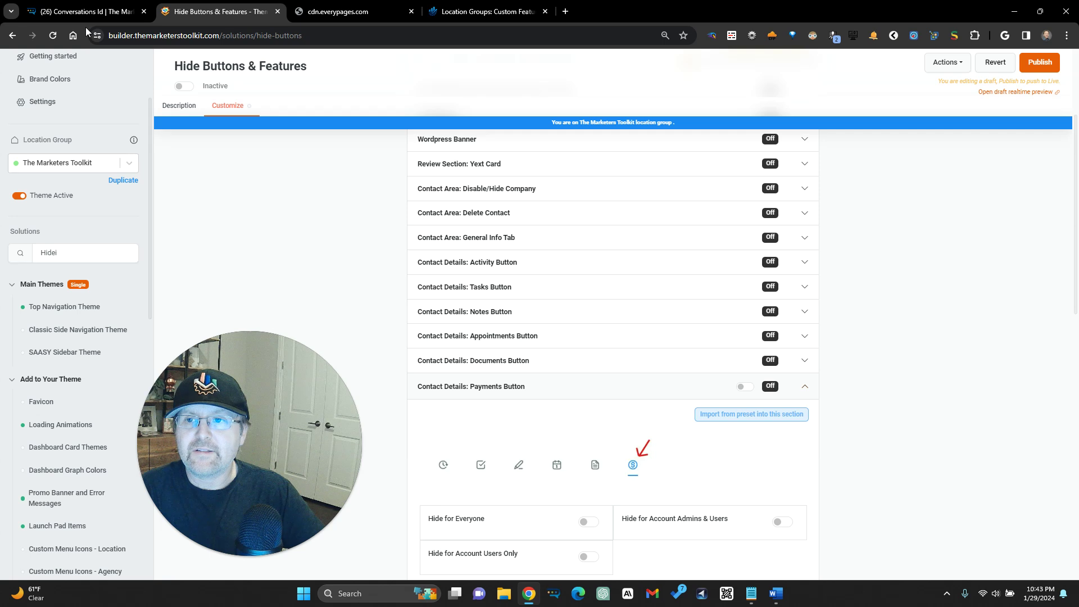
click(87, 11)
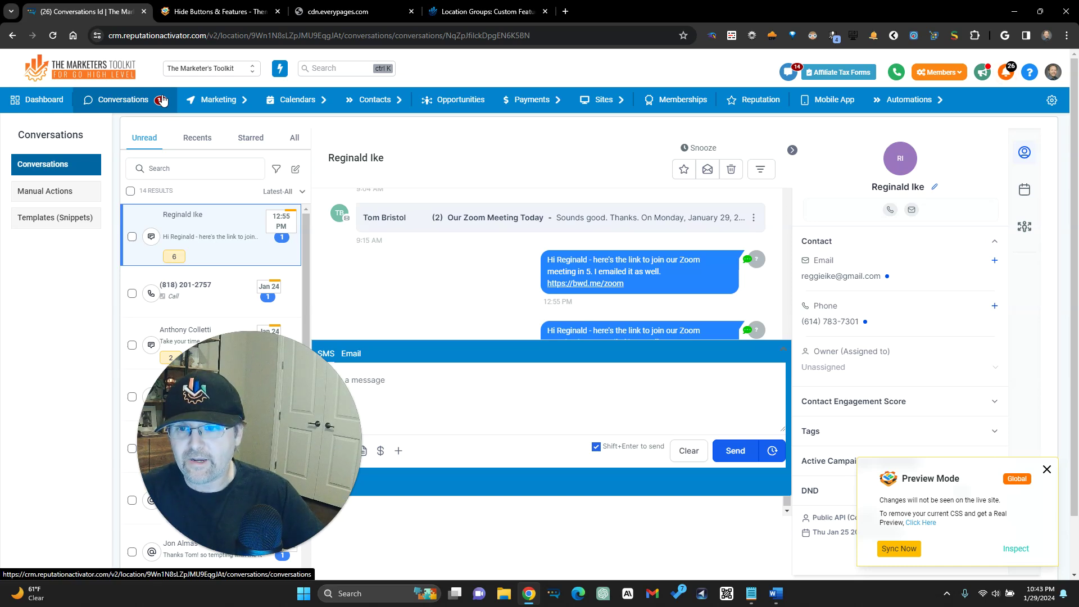
Return to the theme builder and set the Contact Details: Payments Button customization to Hide for Everyone.
click(160, 13)
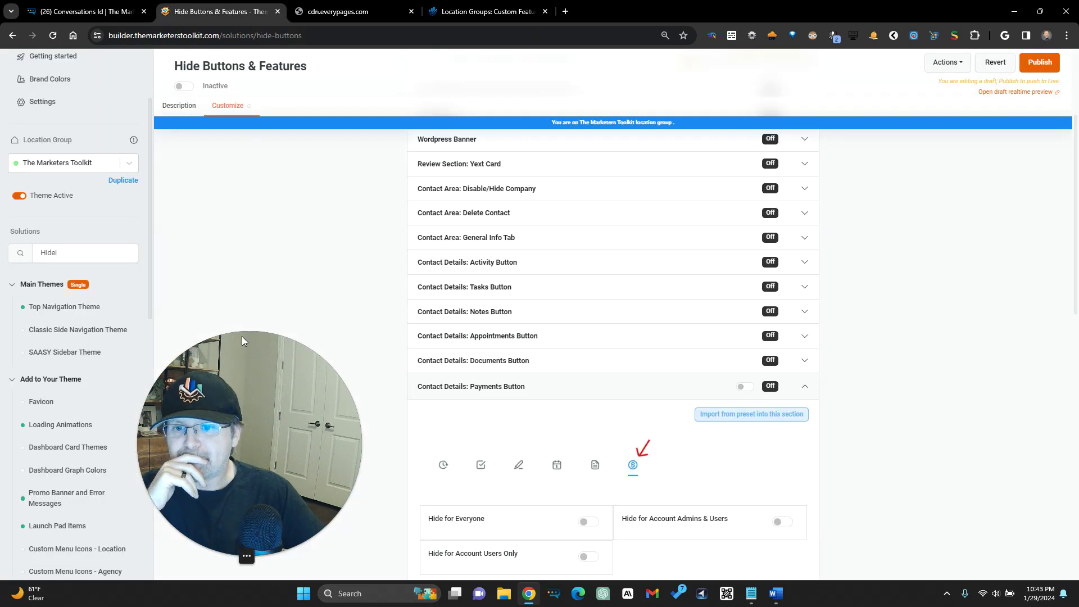
drag(248, 380, 285, 371)
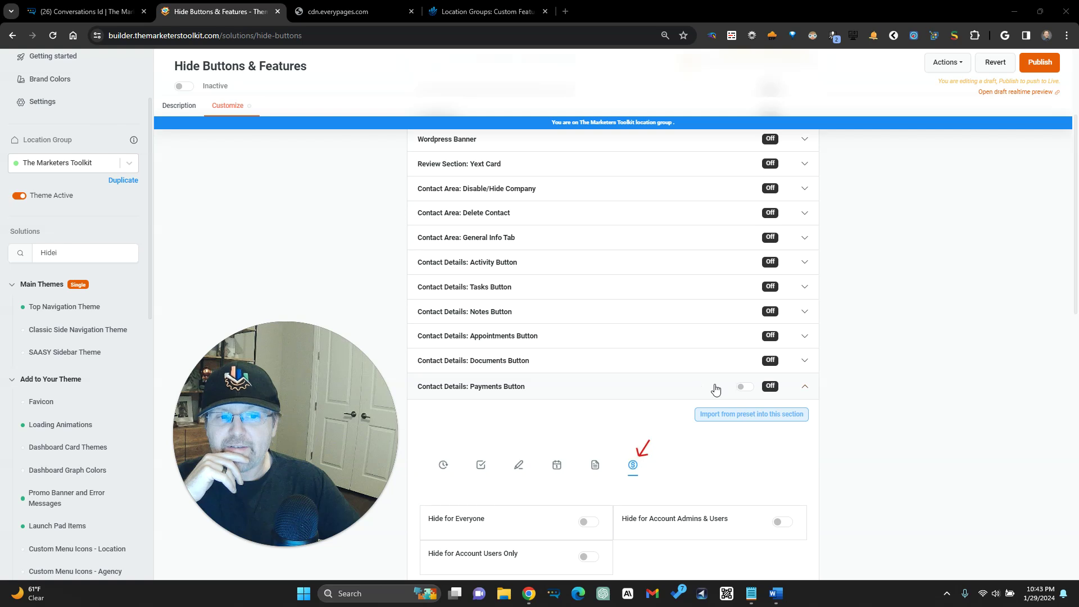
click(745, 388)
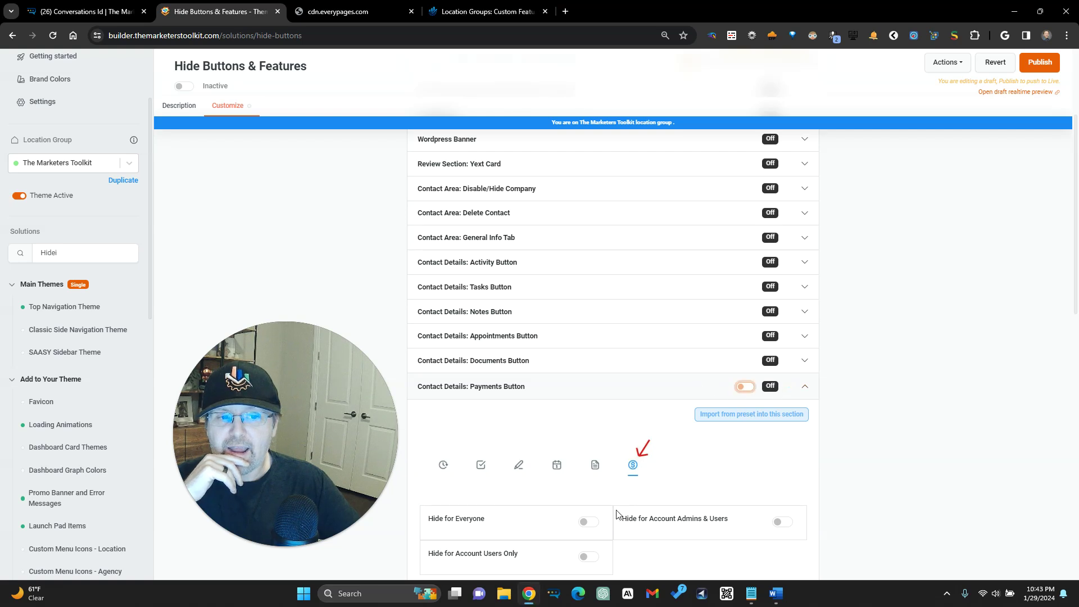
click(586, 525)
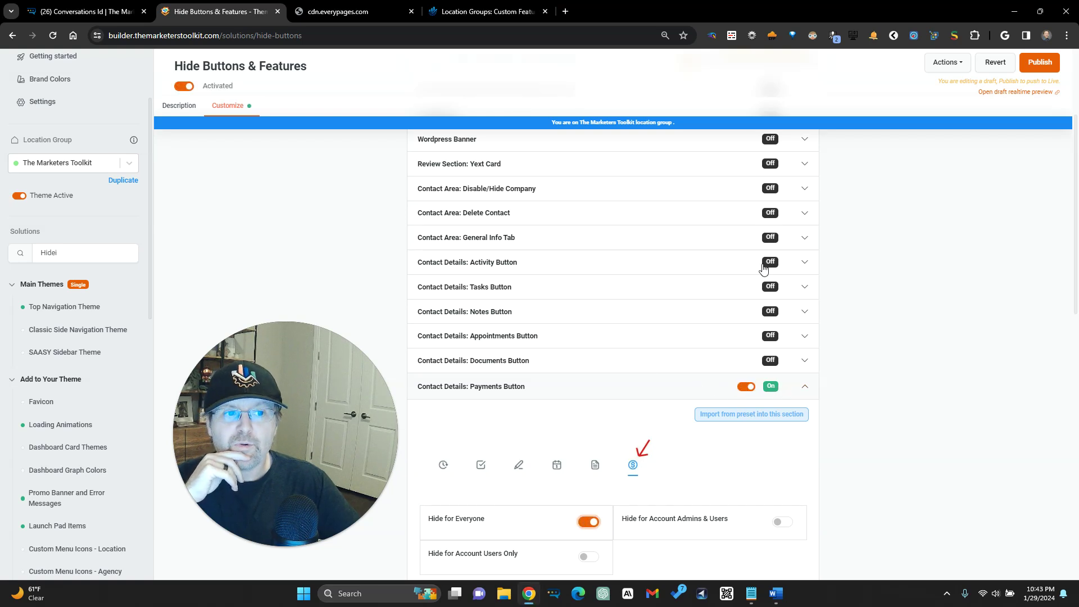
drag(346, 433, 286, 436)
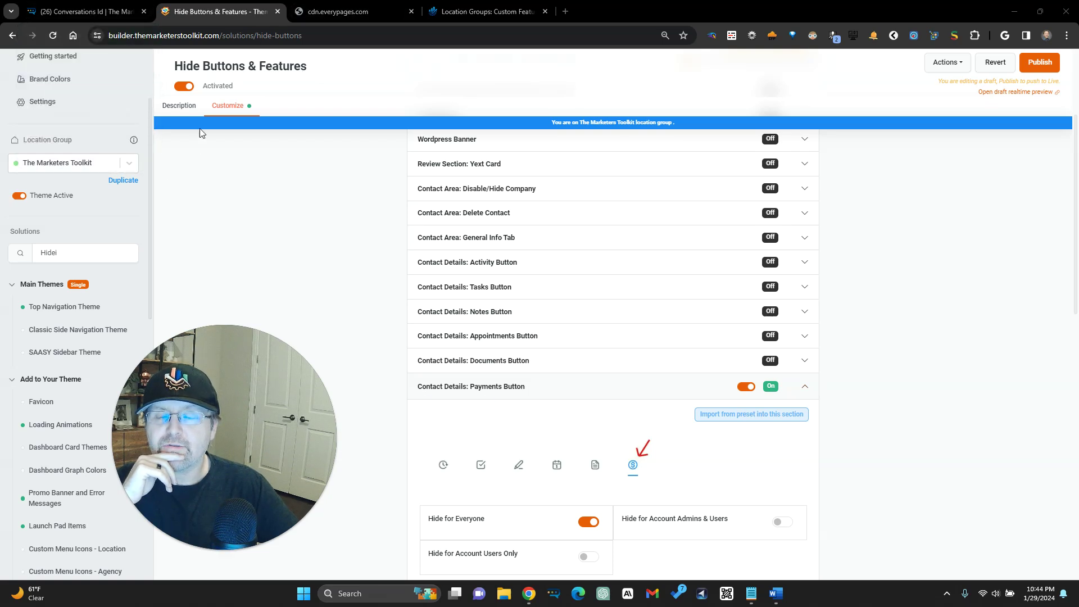
Switch to the CRM, open the conversation contact's detail page and sync the theme preview.
click(103, 8)
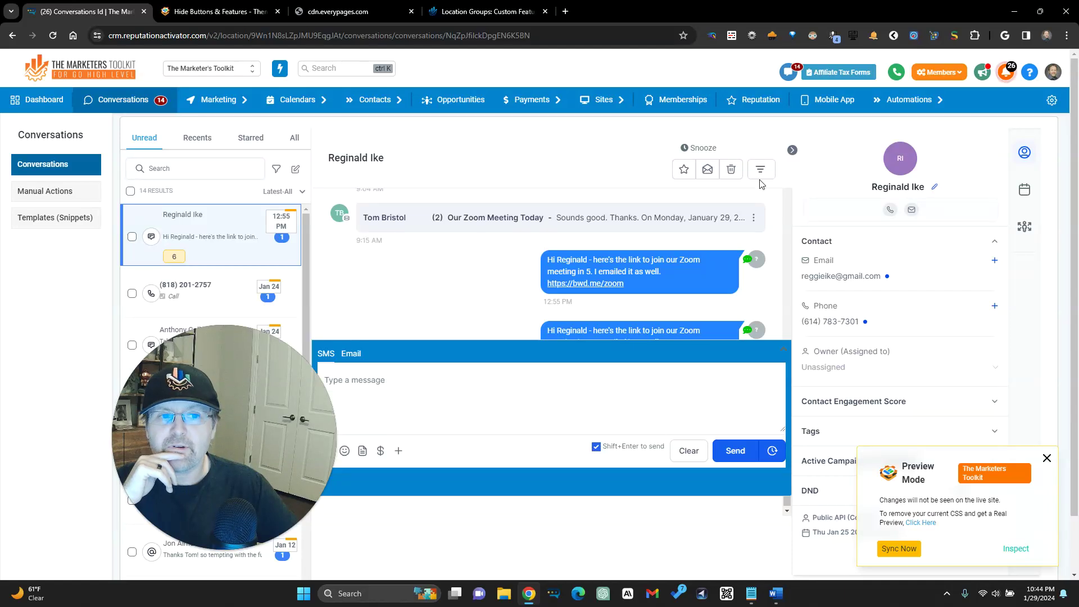
click(899, 150)
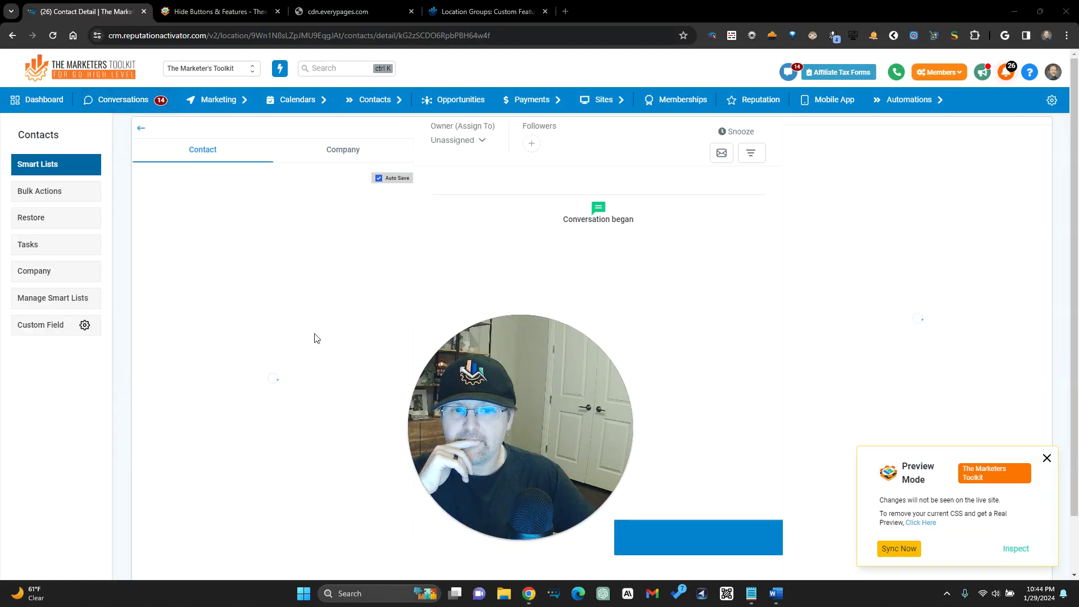
drag(592, 410, 759, 430)
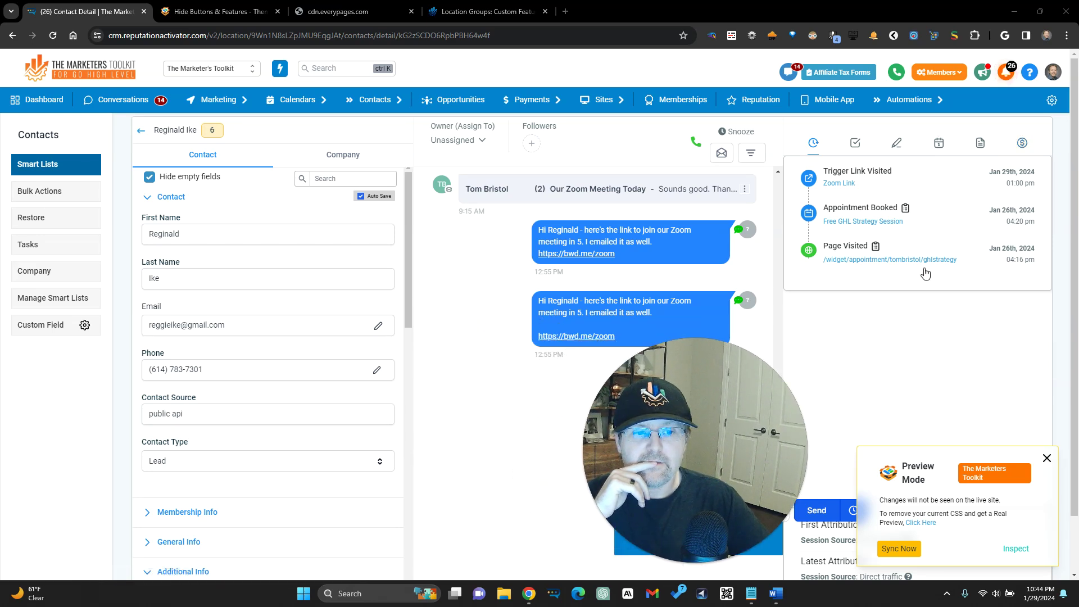
click(897, 548)
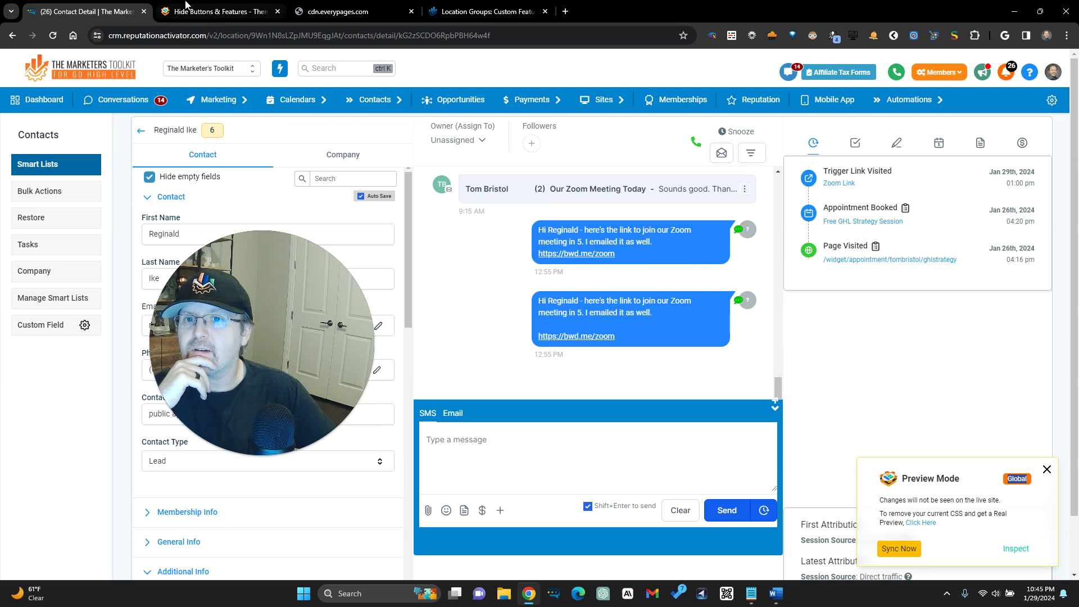
Check the selected location group in the theme builder, then return to the CRM contact page and sync the theme preview again.
click(186, 5)
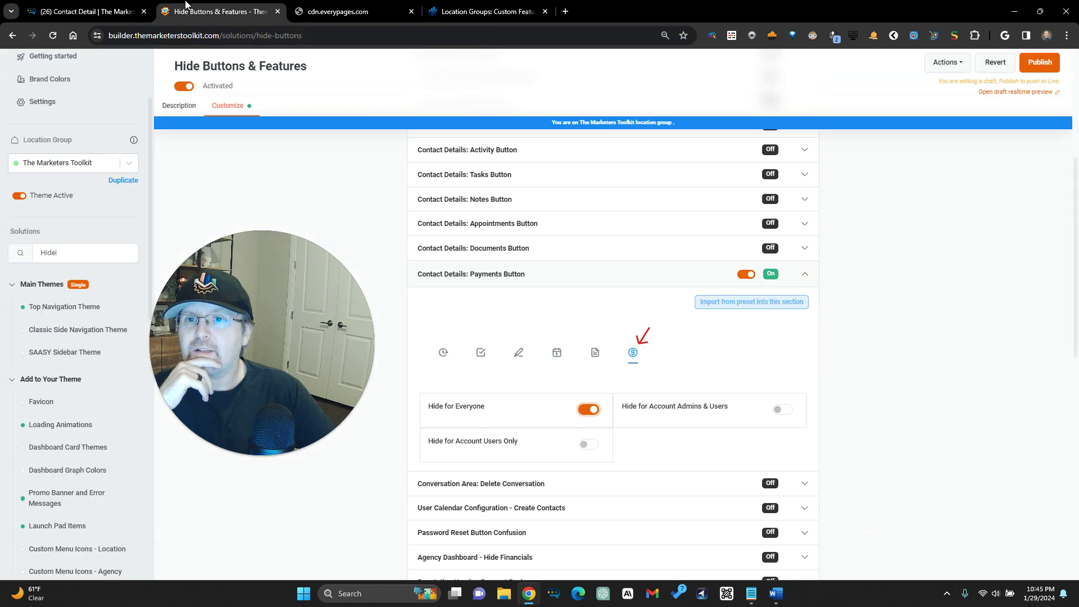
click(55, 169)
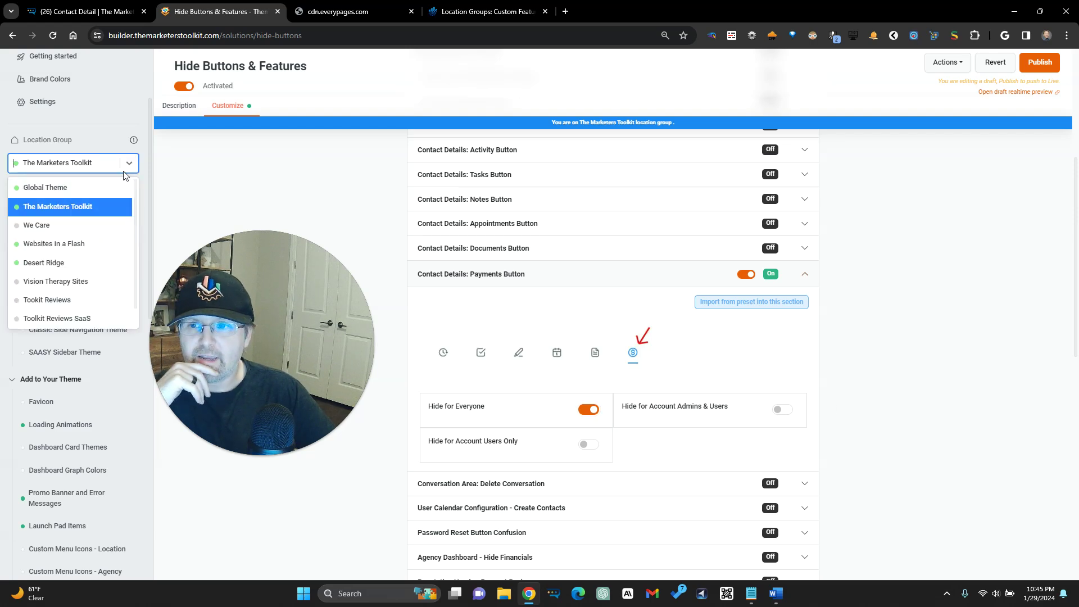
click(69, 169)
click(106, 11)
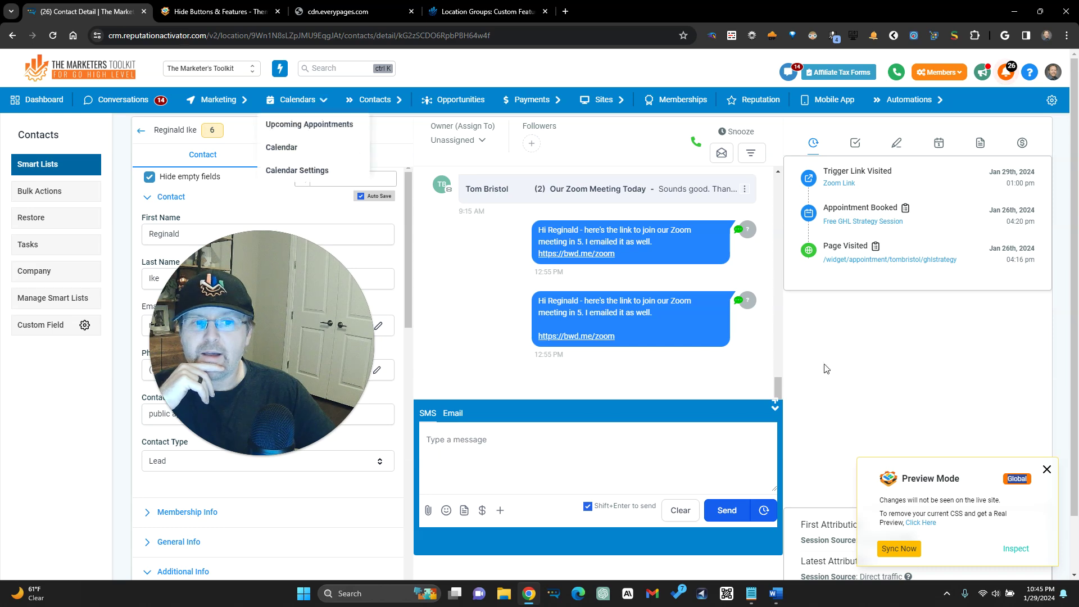
click(921, 546)
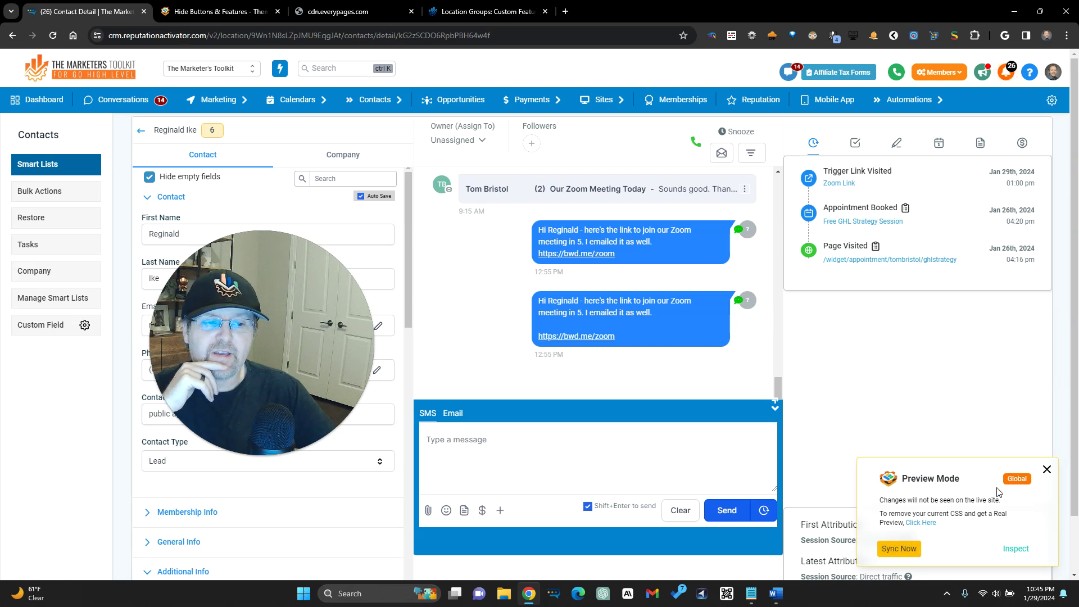
Reload the CRM, switch to the Websites in a Flash sub-account, and switch back to The Marketer's Toolkit.
click(210, 68)
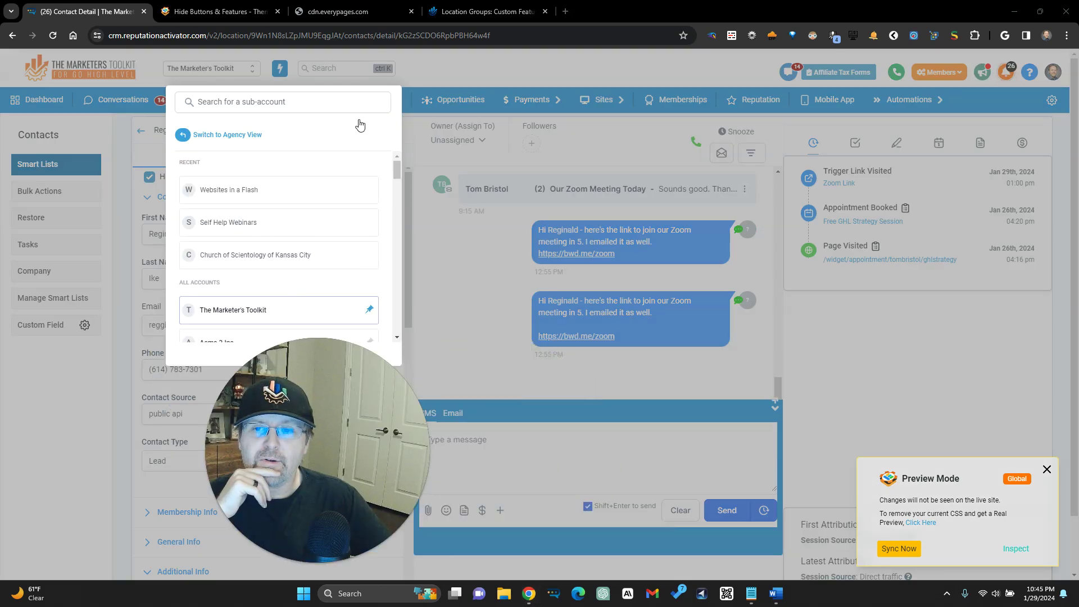
click(233, 70)
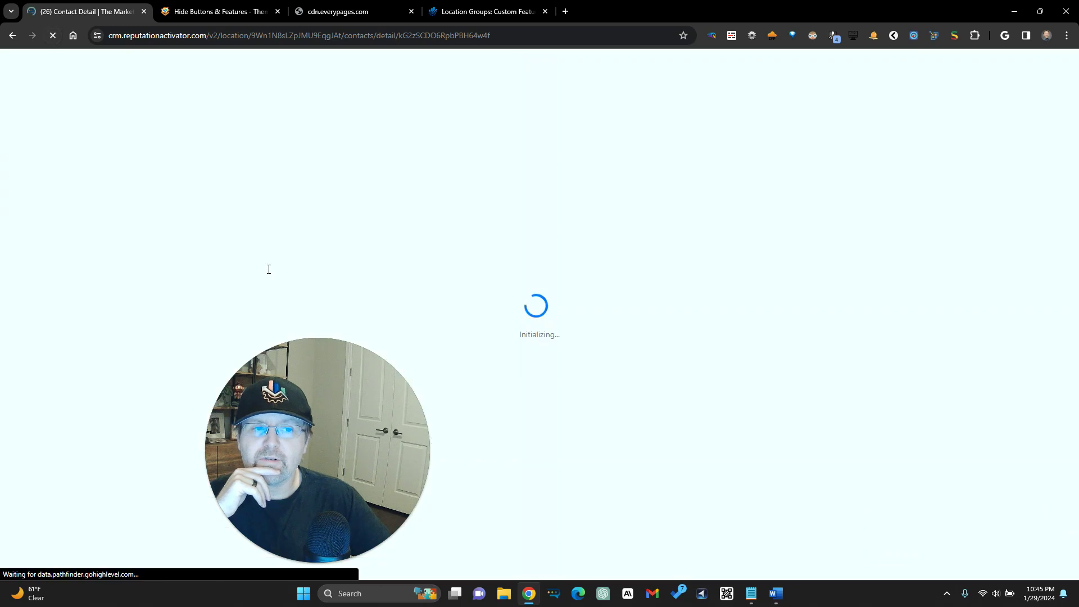
drag(295, 434, 166, 403)
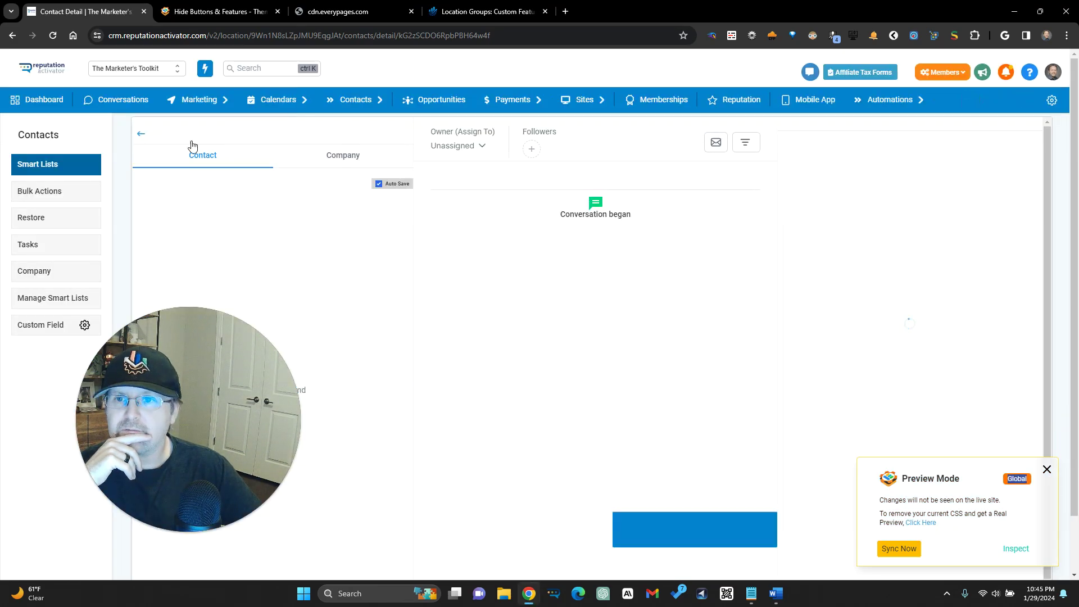
click(192, 72)
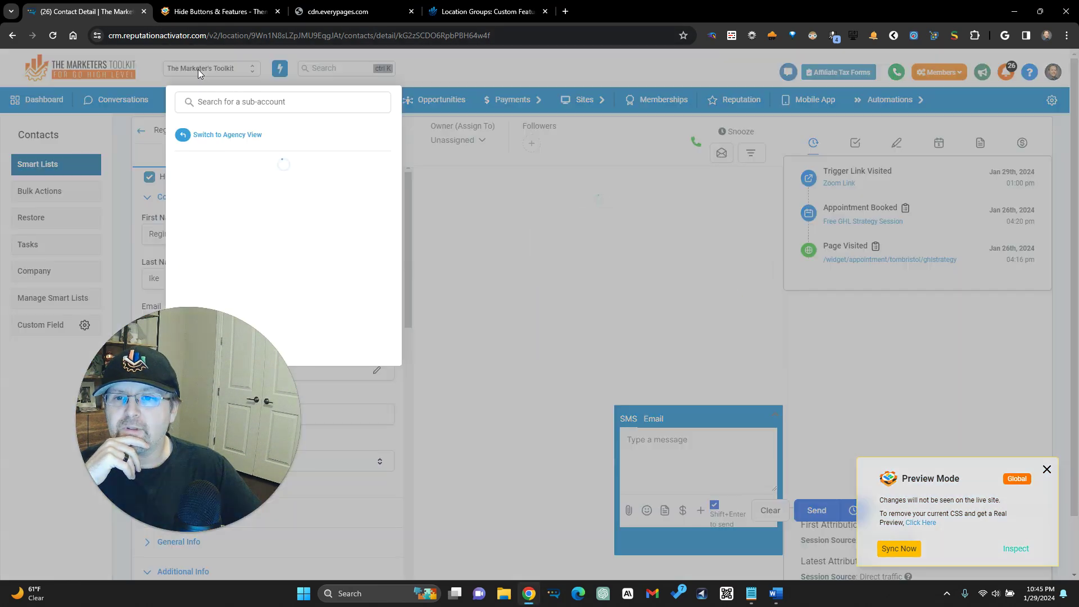
click(254, 198)
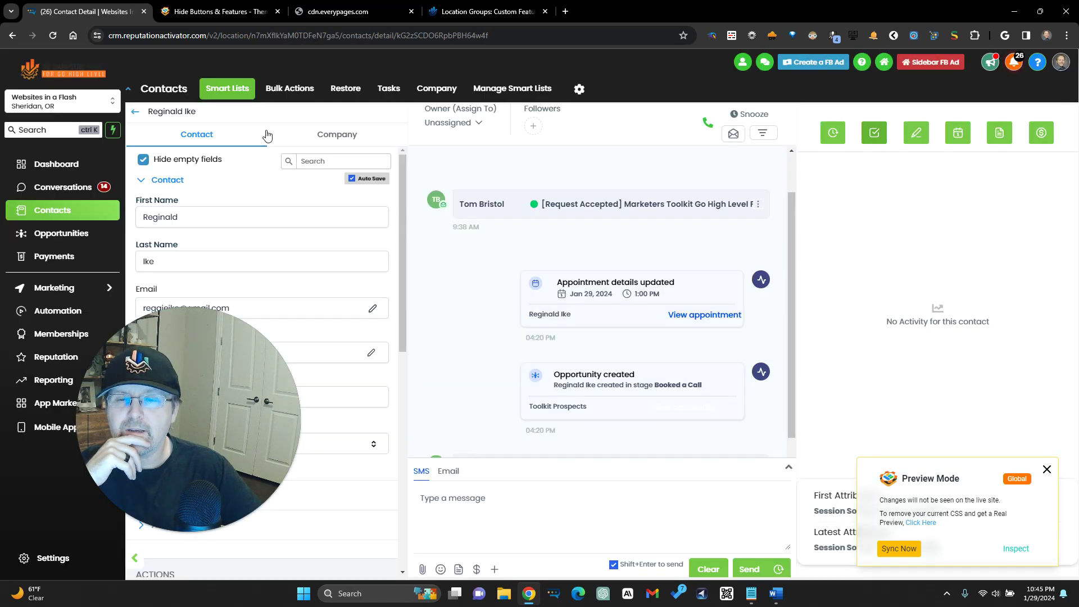
click(87, 107)
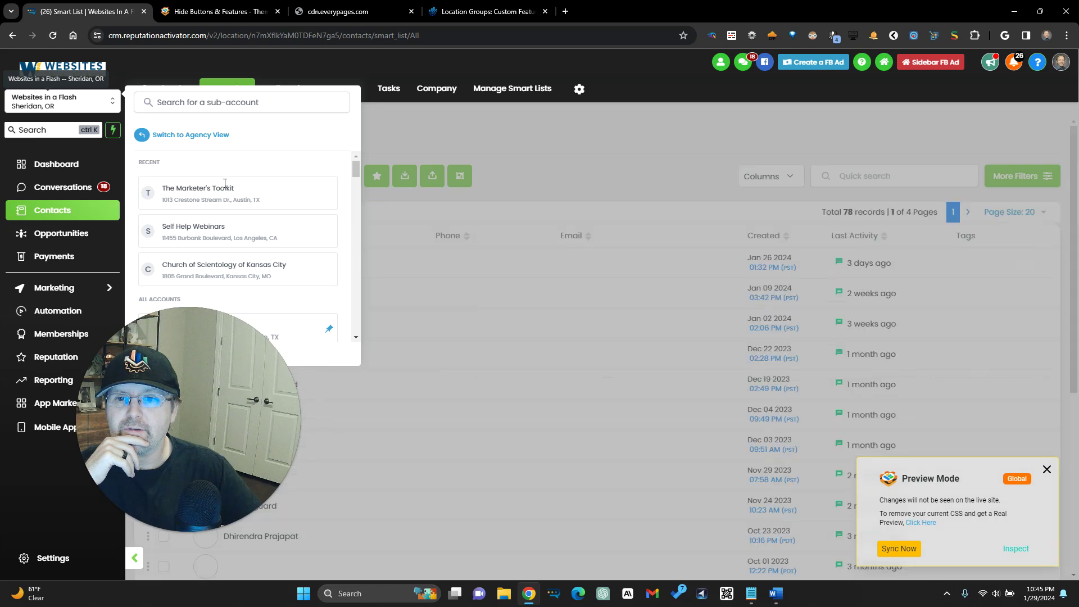
click(230, 194)
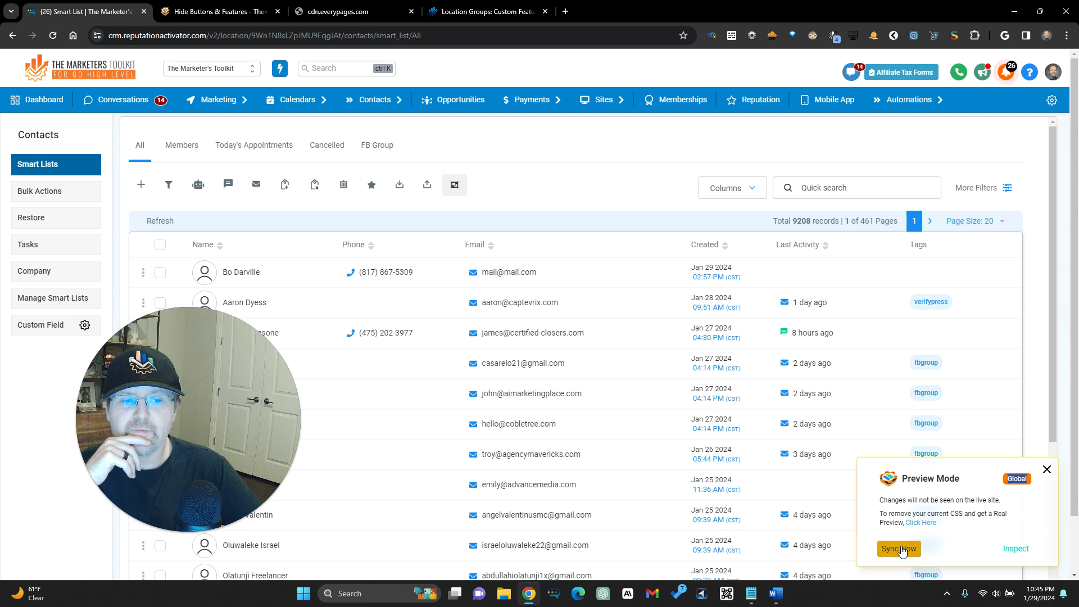
Open the first contact in the smart list and compare its detail buttons with the Payments Button customization in the theme builder.
click(205, 282)
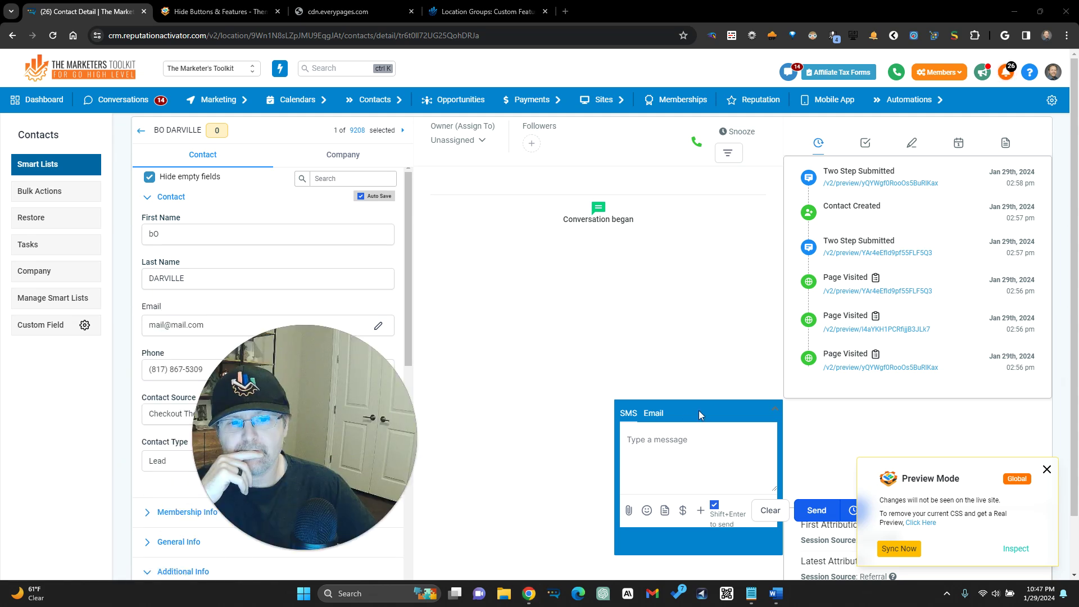
click(699, 415)
scroll(961, 173, up, 1)
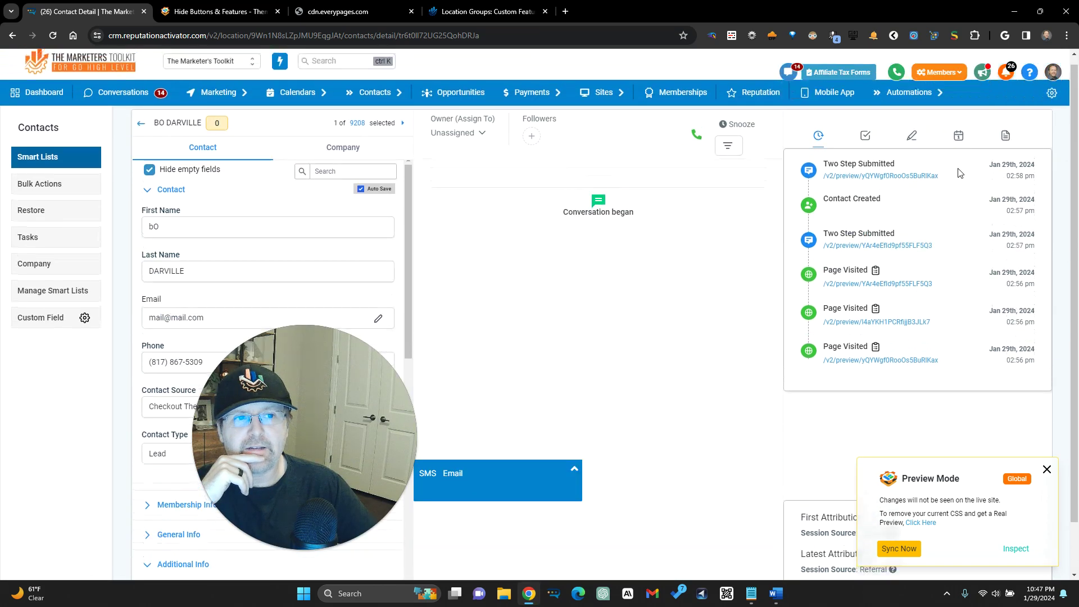
scroll(1009, 156, up, 1)
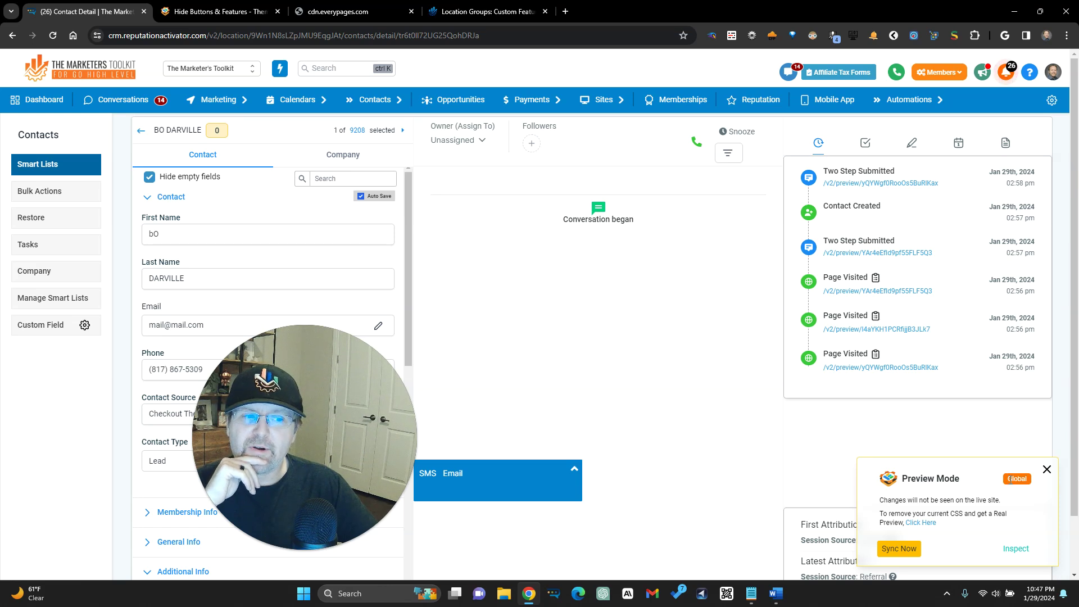
click(204, 9)
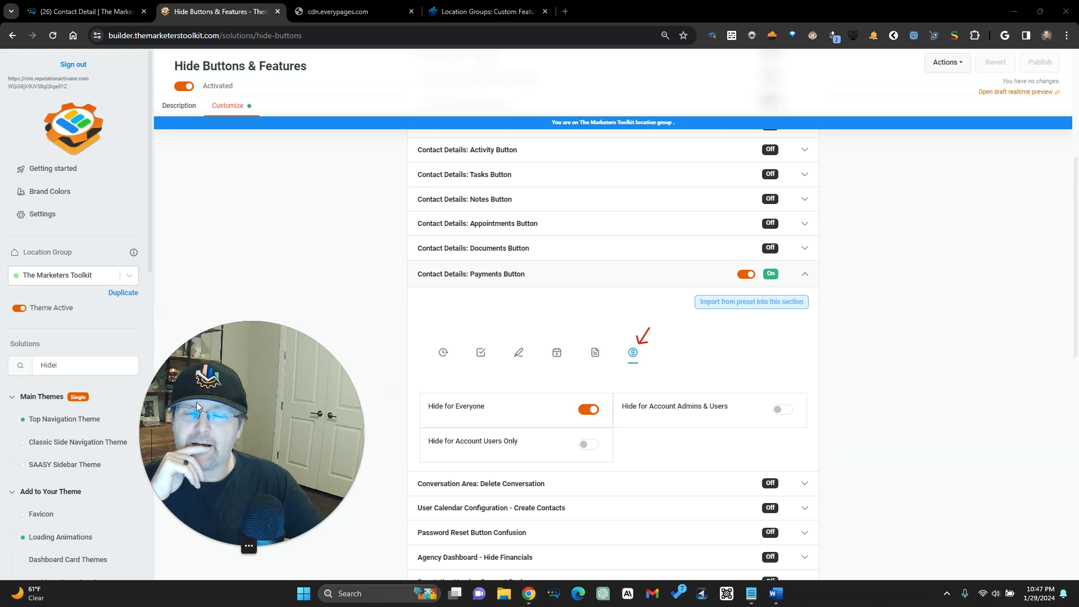
click(98, 7)
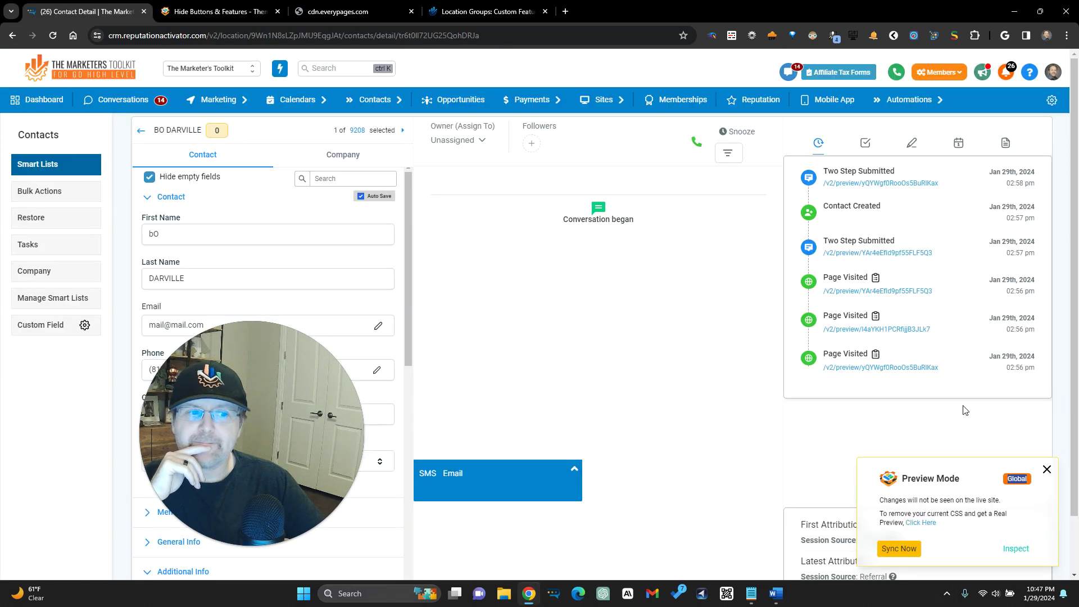